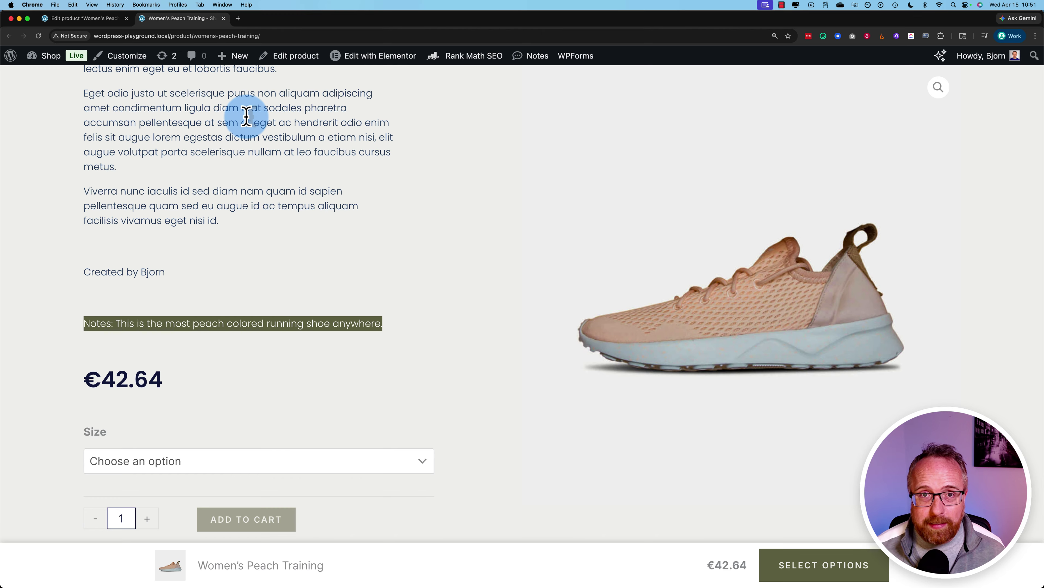
Close the Women's Peach Training product preview and open the page for adding plugins
{"action": "left_click", "coordinate": [224, 18]}
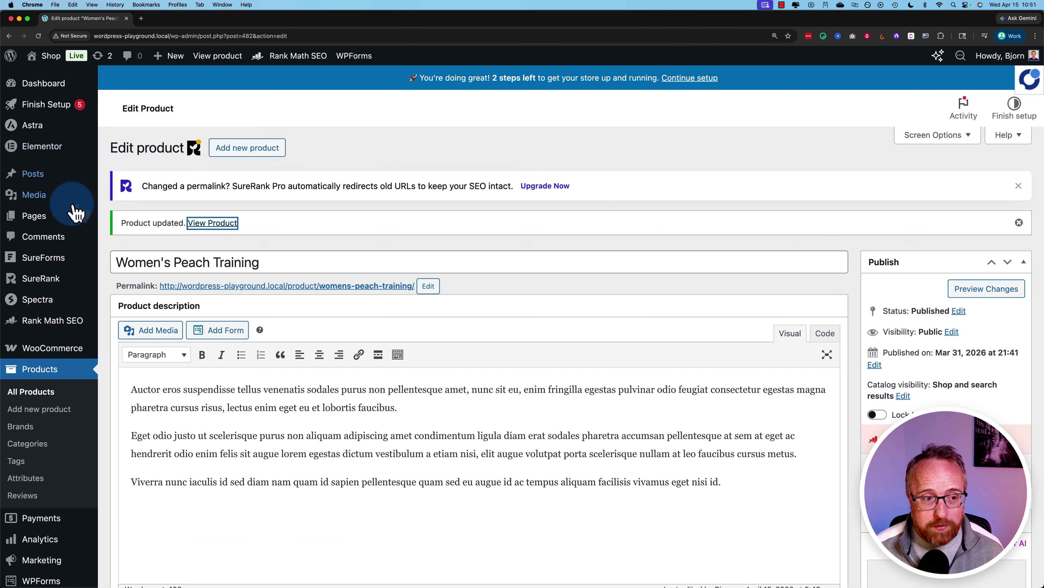
{"action": "scroll", "coordinate": [58, 347], "scroll_direction": "down", "scroll_amount": 1}
{"action": "scroll", "coordinate": [57, 347], "scroll_direction": "down", "scroll_amount": 8}
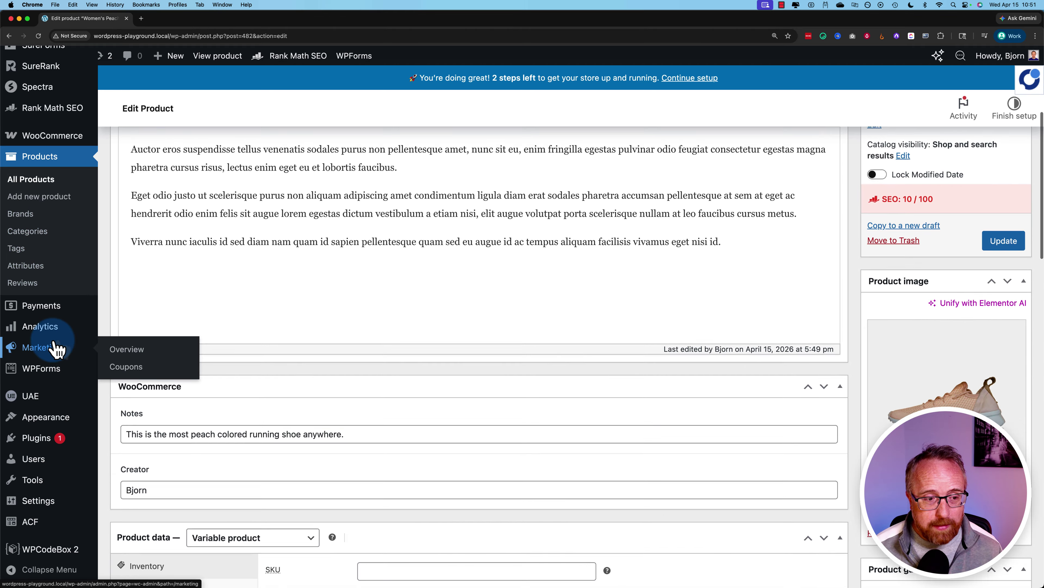
{"action": "left_click", "coordinate": [129, 458]}
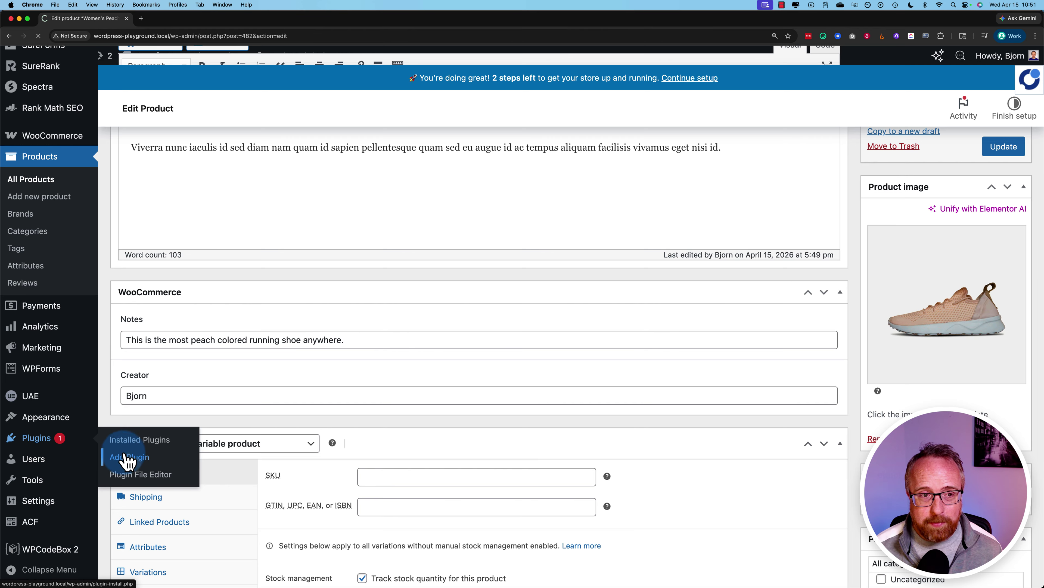
Search the plugin directory for "acf" and check the author of the Advanced Custom Fields plugin
{"action": "left_click", "coordinate": [812, 142]}
{"action": "type", "text": "ac"}
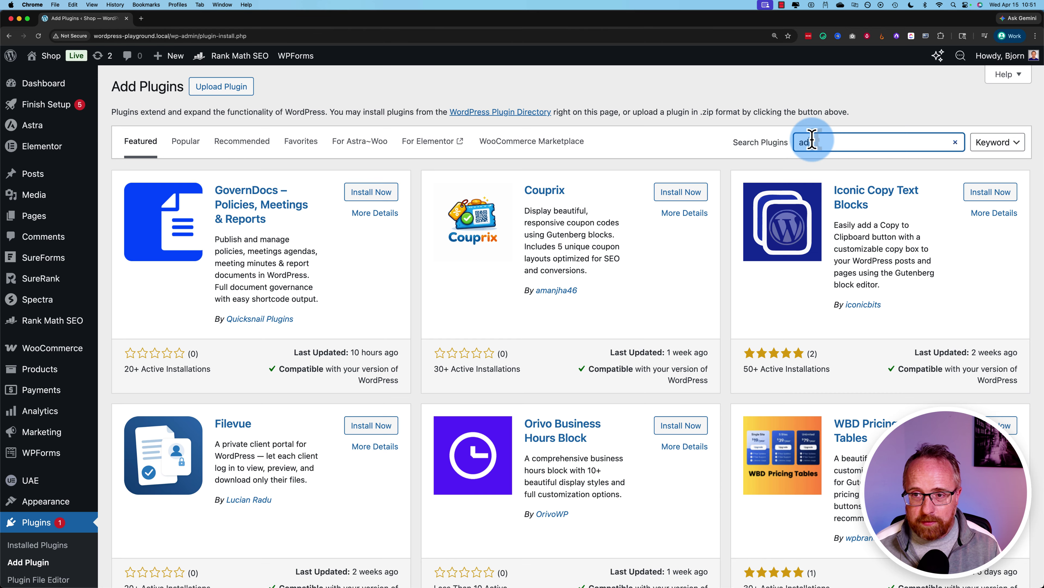
{"action": "type", "text": "f"}
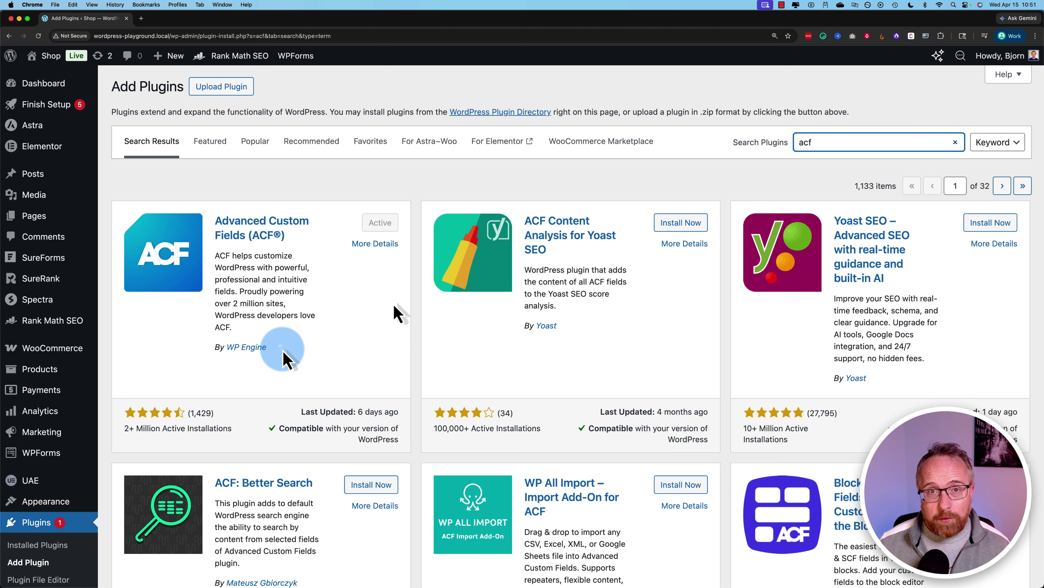
{"action": "left_click_drag", "start_coordinate": [279, 346], "coordinate": [198, 350]}
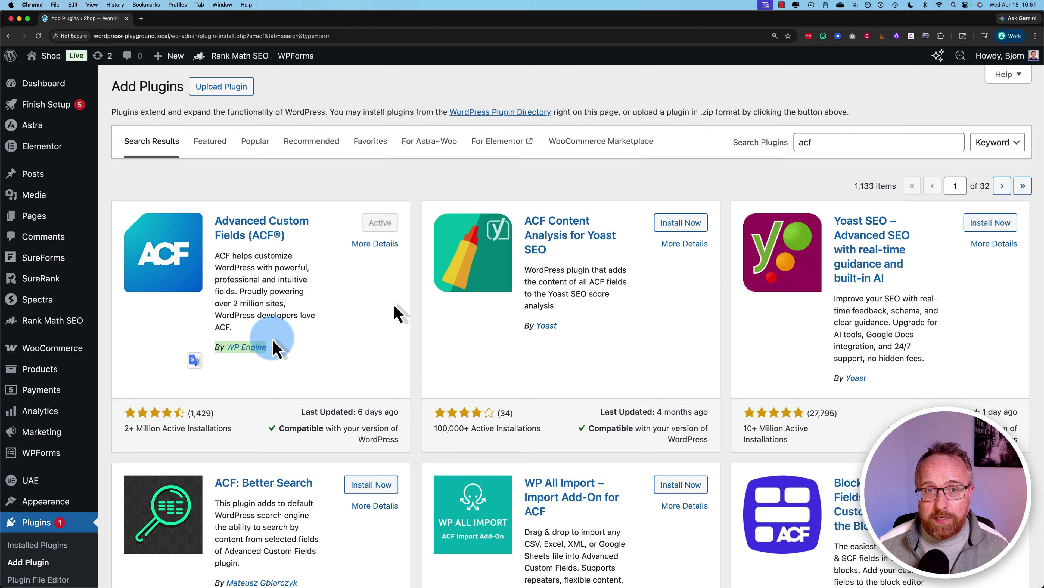
{"action": "left_click", "coordinate": [288, 351]}
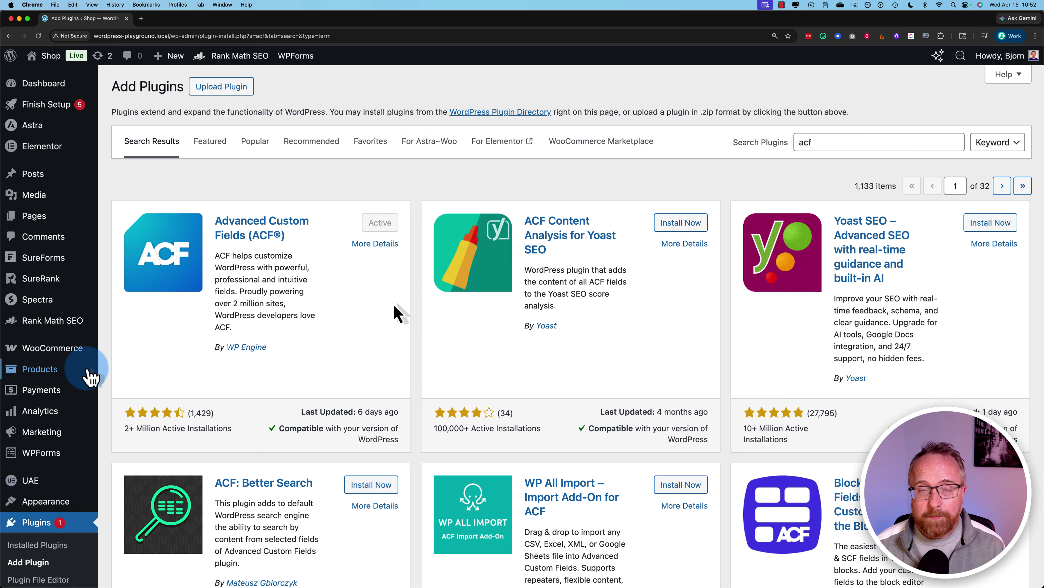
Create a new ACF field group titled "WooCommerce Details"
{"action": "mouse_move", "coordinate": [90, 376]}
{"action": "scroll", "coordinate": [91, 376], "scroll_direction": "down", "scroll_amount": 5}
{"action": "mouse_move", "coordinate": [30, 528]}
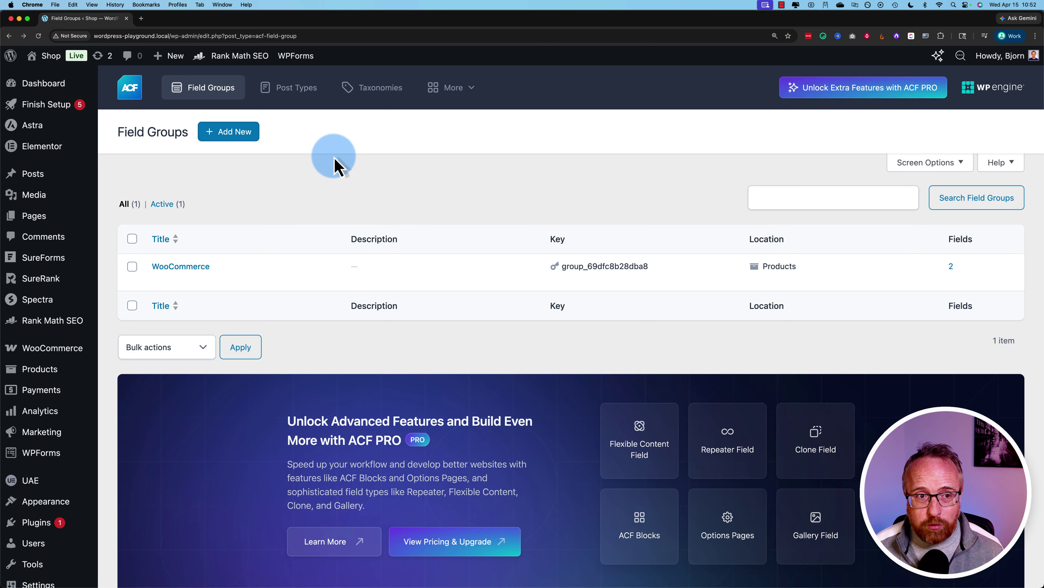
{"action": "left_click", "coordinate": [231, 132]}
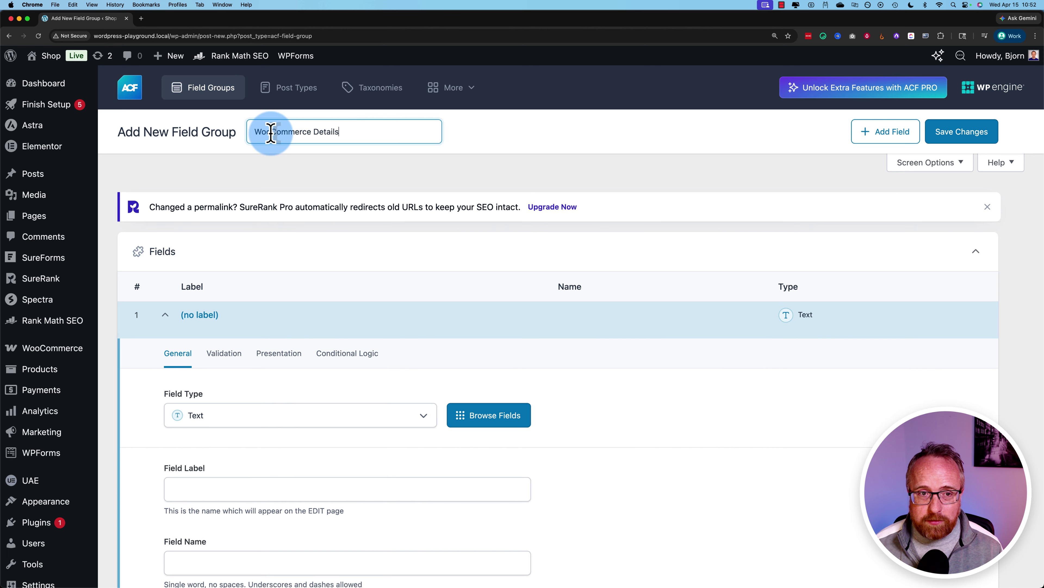
Label the group's first field "Live Show Date", change its type to Date Picker and review its date format options
{"action": "scroll", "coordinate": [308, 186], "scroll_direction": "down", "scroll_amount": 5}
{"action": "left_click", "coordinate": [273, 238]}
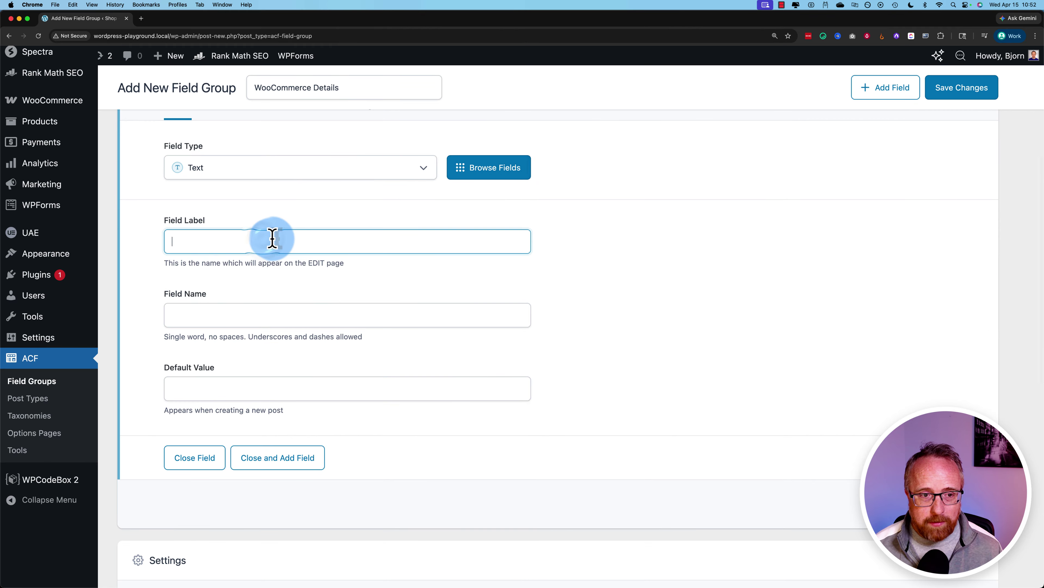
{"action": "type", "text": "Live Show Date"}
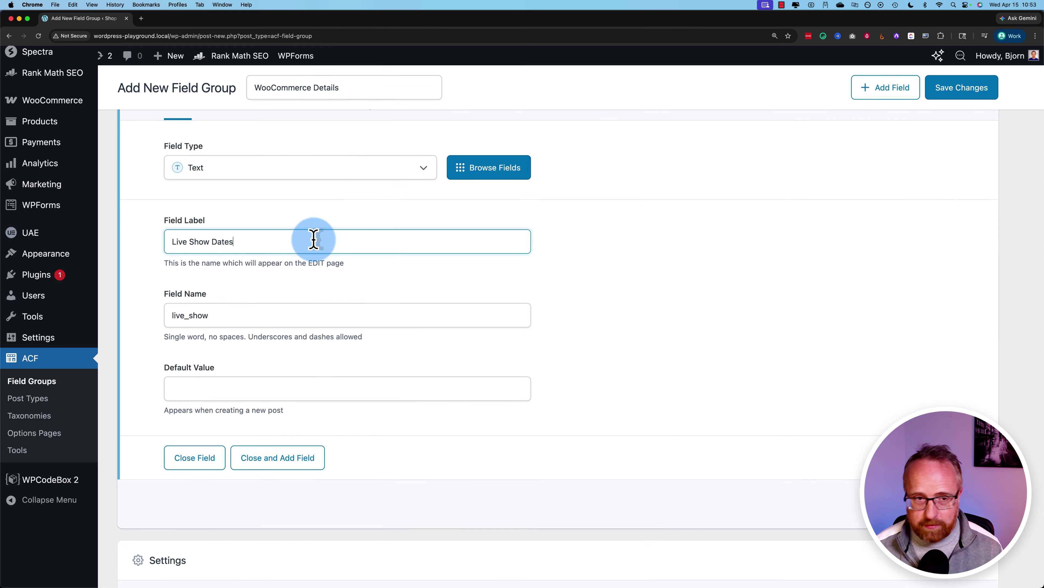
{"action": "left_click", "coordinate": [424, 170]}
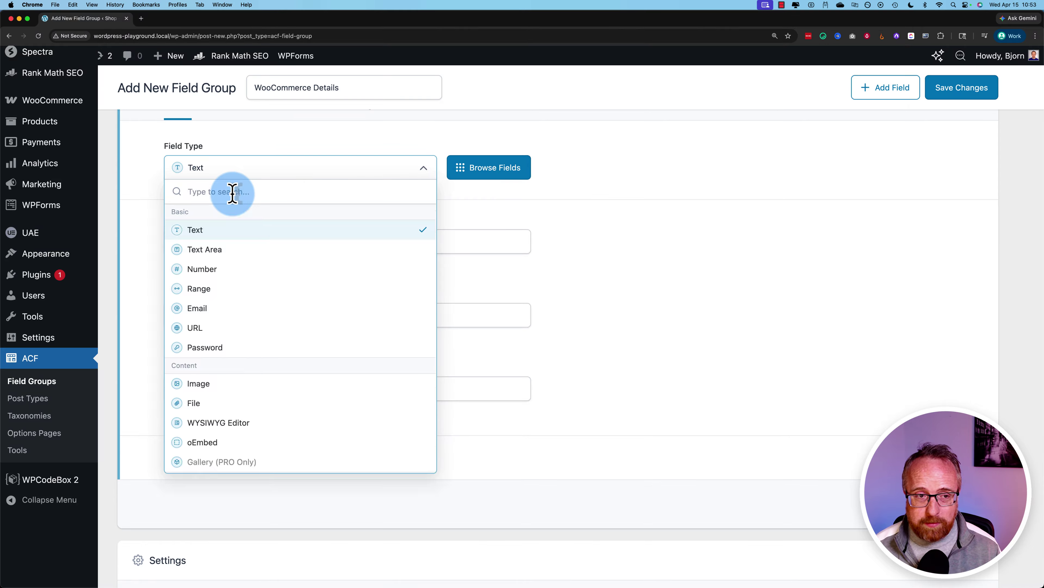
{"action": "type", "text": "de"}
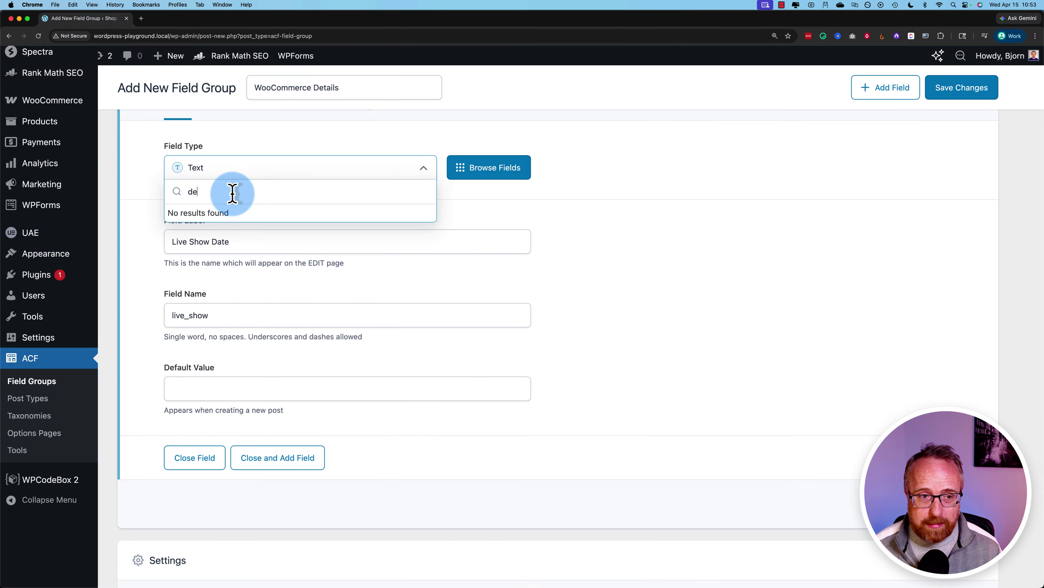
{"action": "type", "text": "aate"}
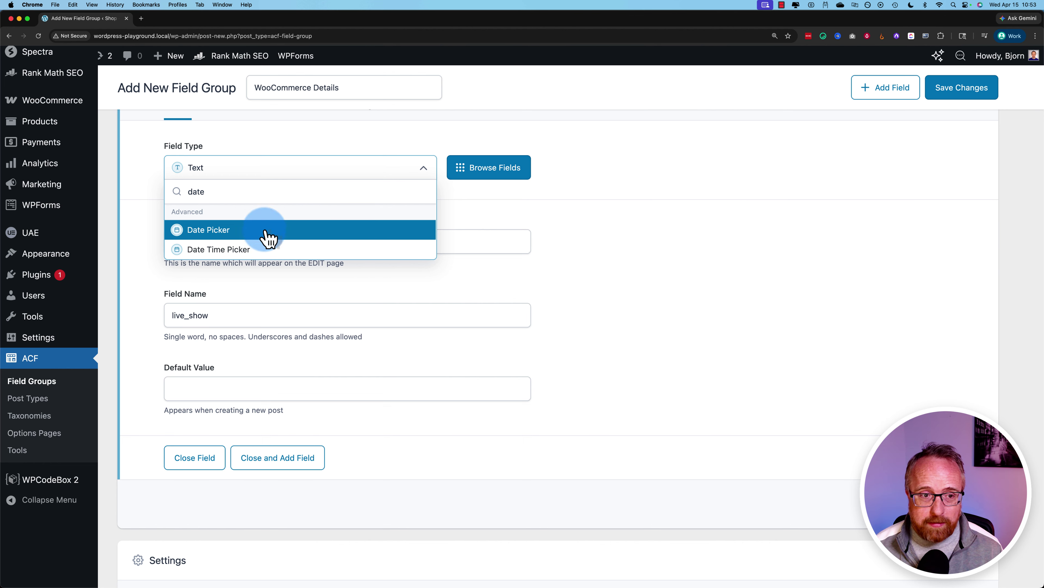
{"action": "left_click", "coordinate": [207, 230]}
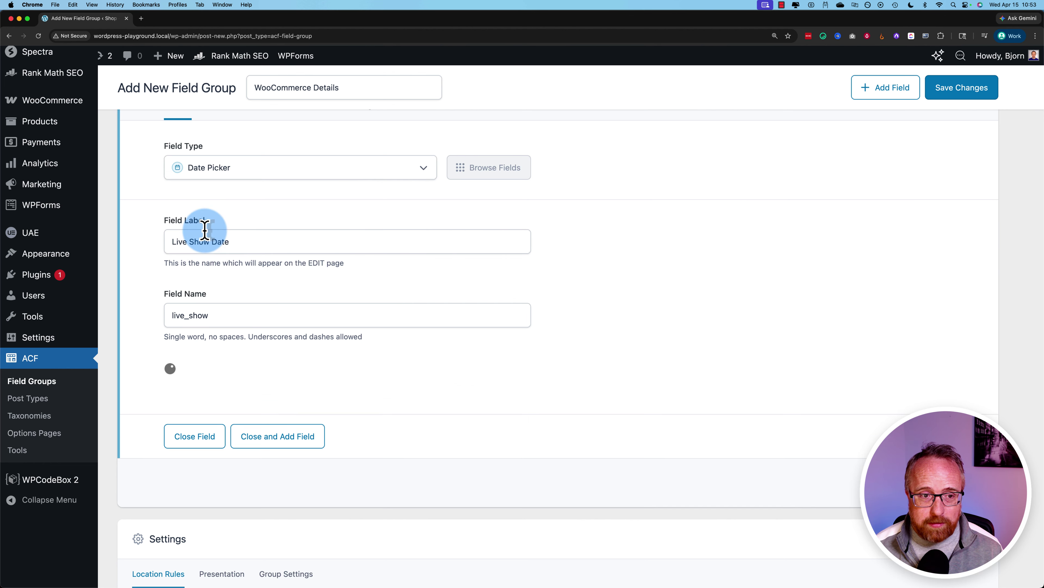
{"action": "scroll", "coordinate": [251, 304], "scroll_direction": "down", "scroll_amount": 3}
{"action": "scroll", "coordinate": [256, 317], "scroll_direction": "down", "scroll_amount": 1}
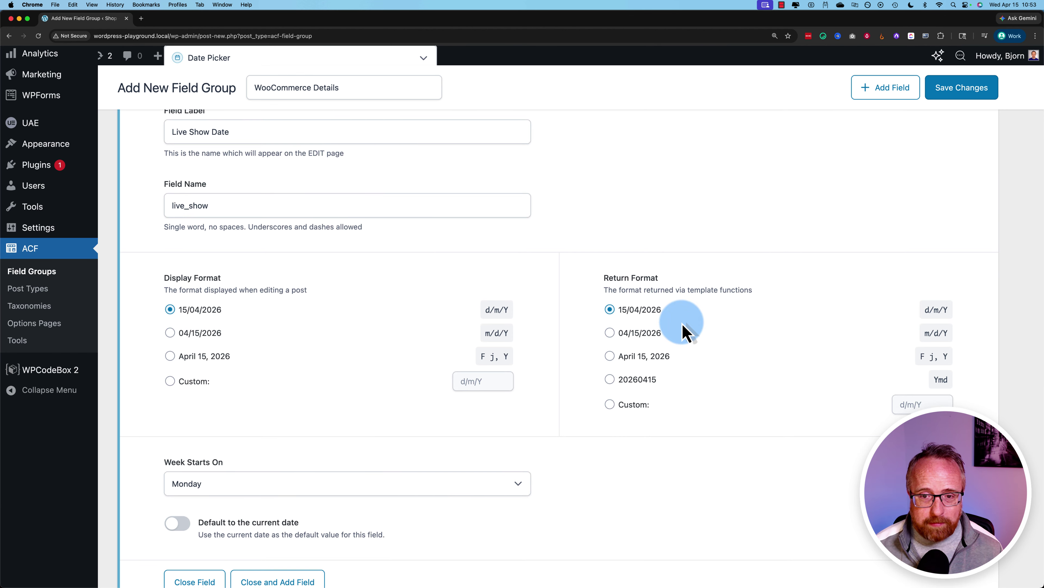
{"action": "scroll", "coordinate": [426, 379], "scroll_direction": "down", "scroll_amount": 5}
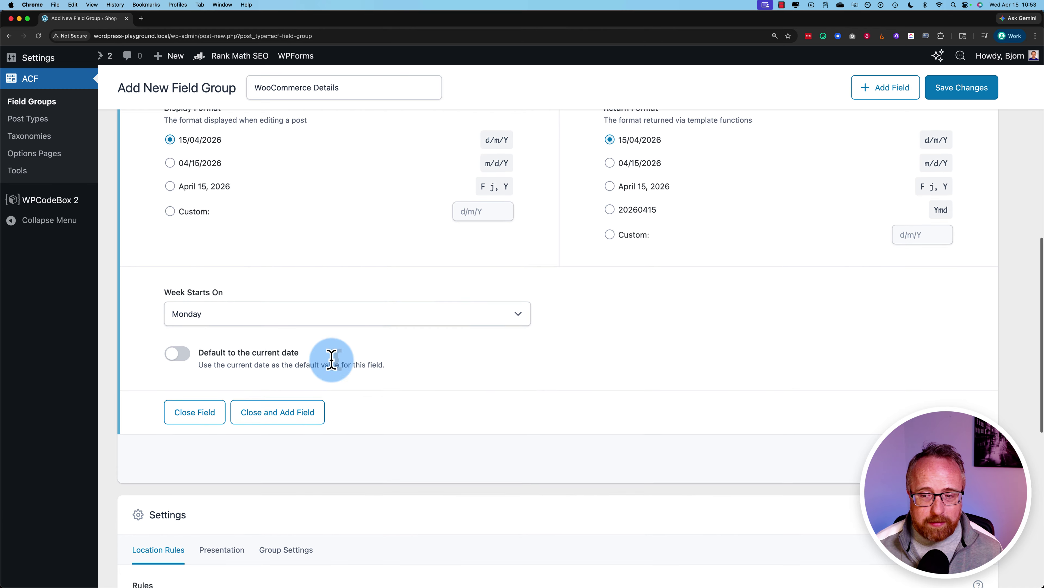
Add a second text field to the group, labelled "Creators Favorite Color" with the field name creators_favorite_color
{"action": "scroll", "coordinate": [411, 370], "scroll_direction": "down", "scroll_amount": 1}
{"action": "left_click", "coordinate": [956, 448]}
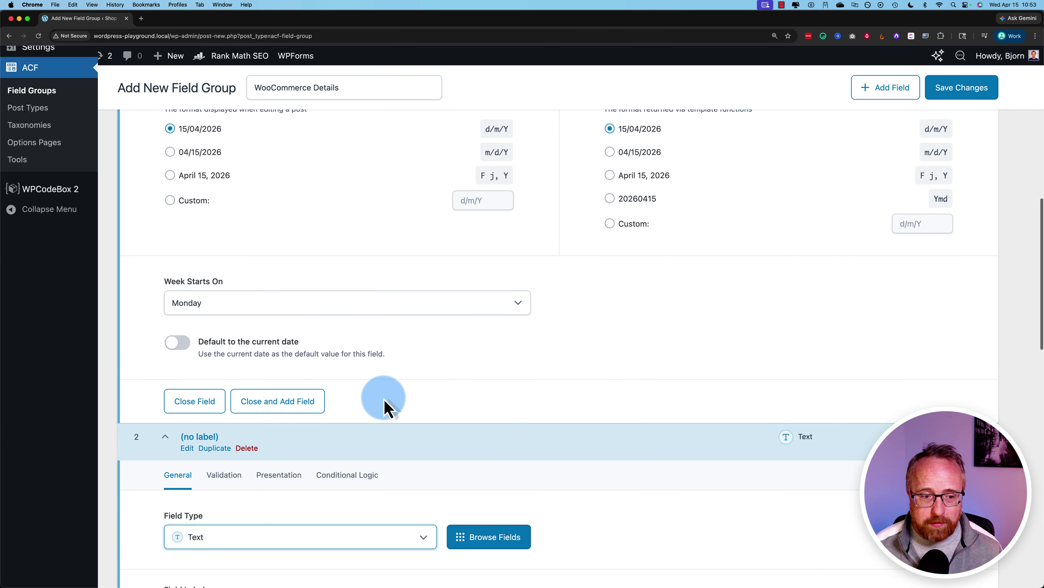
{"action": "scroll", "coordinate": [385, 395], "scroll_direction": "down", "scroll_amount": 7}
{"action": "scroll", "coordinate": [385, 395], "scroll_direction": "down", "scroll_amount": 4}
{"action": "scroll", "coordinate": [354, 376], "scroll_direction": "up", "scroll_amount": 2}
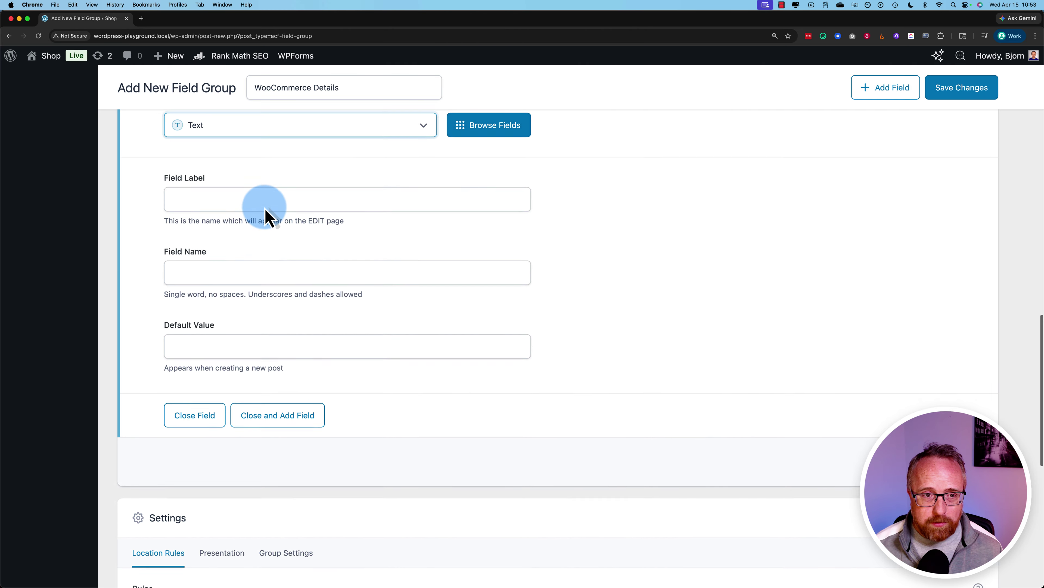
{"action": "left_click", "coordinate": [260, 250]}
{"action": "type", "text": "Creators Favorite Color"}
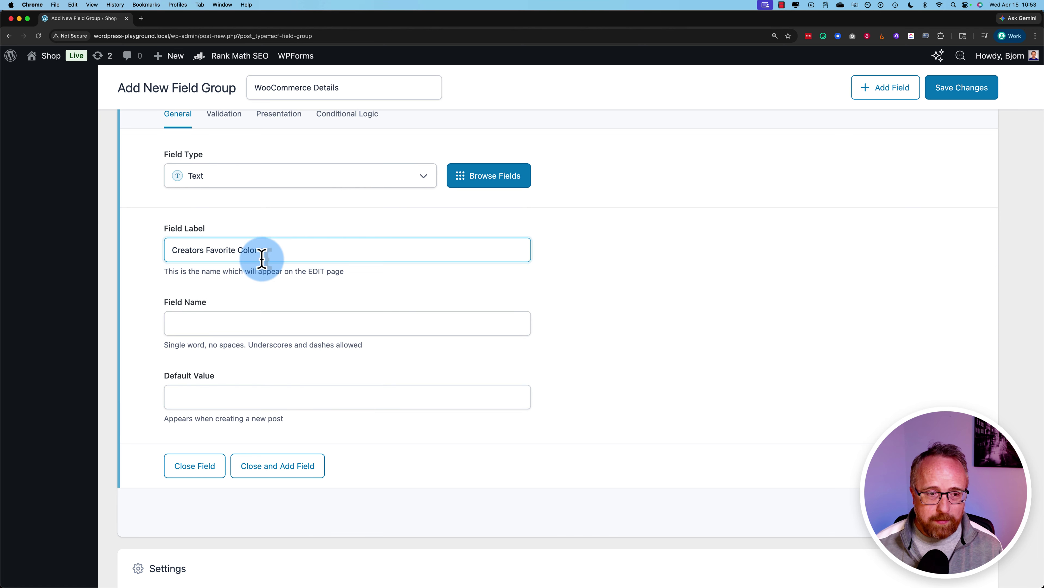
{"action": "key", "text": "Tab"}
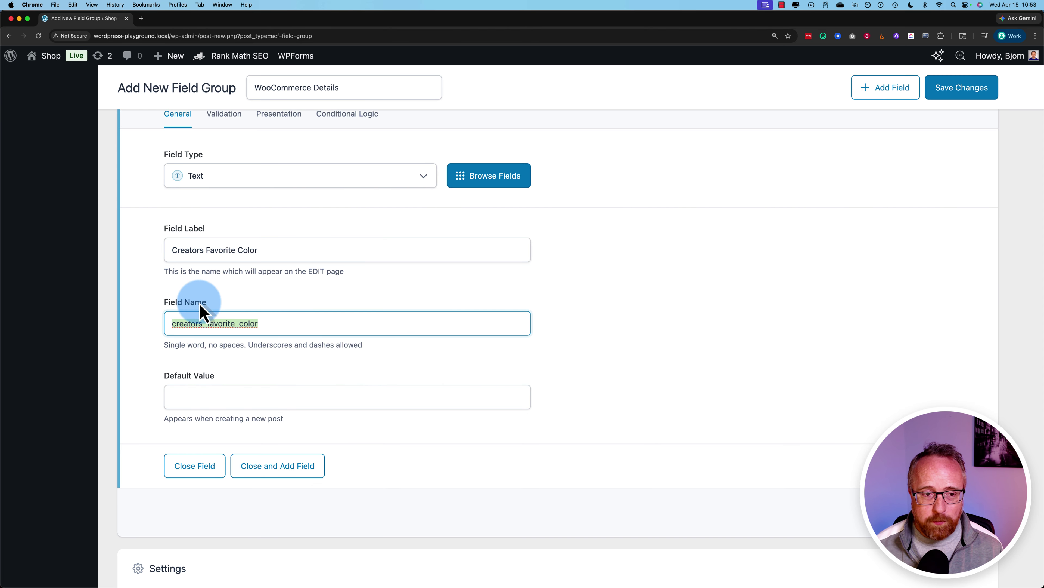
{"action": "left_click", "coordinate": [221, 323]}
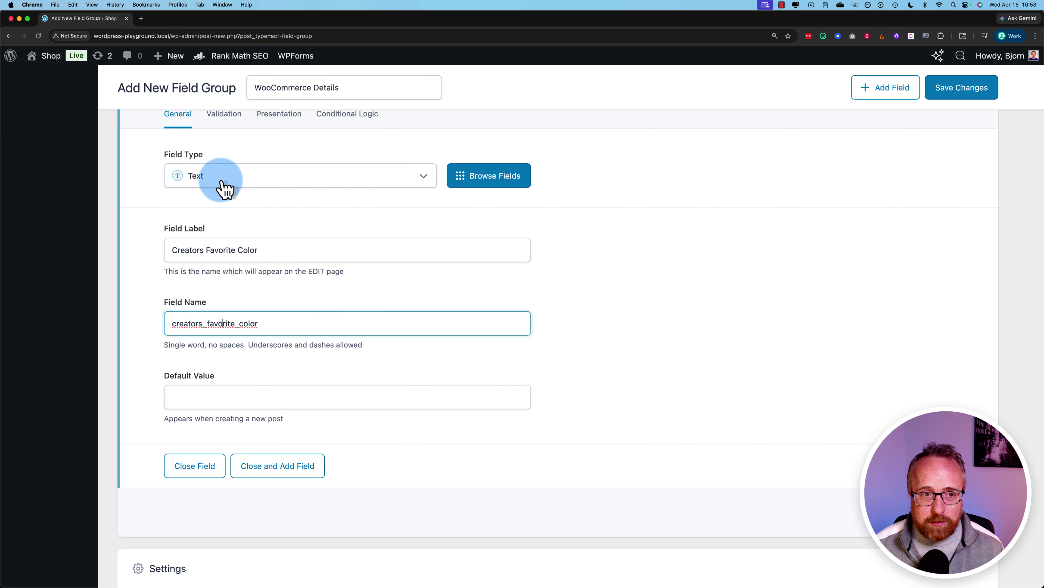
Collapse the settings of the Creators Favorite Color and Live Show Date fields
{"action": "scroll", "coordinate": [247, 345], "scroll_direction": "down", "scroll_amount": 3}
{"action": "left_click", "coordinate": [218, 372]}
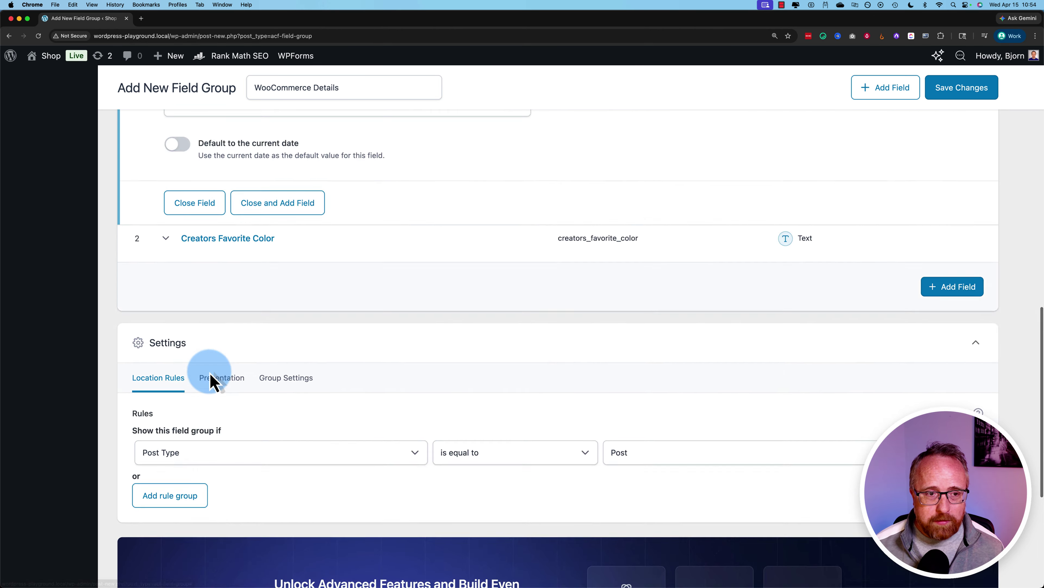
{"action": "scroll", "coordinate": [211, 381], "scroll_direction": "up", "scroll_amount": 5}
{"action": "left_click", "coordinate": [197, 421]}
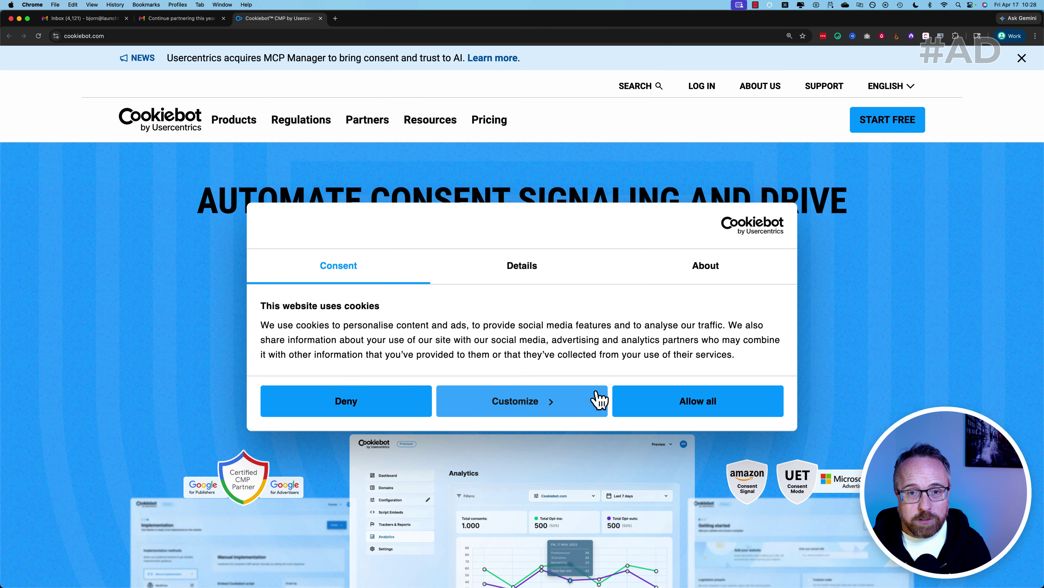
Open the customization details of the cookie consent dialog on cookiebot.com and examine the Necessary cookies, including the Zendesk provider's entry
{"action": "left_click", "coordinate": [572, 405]}
{"action": "left_click", "coordinate": [267, 207]}
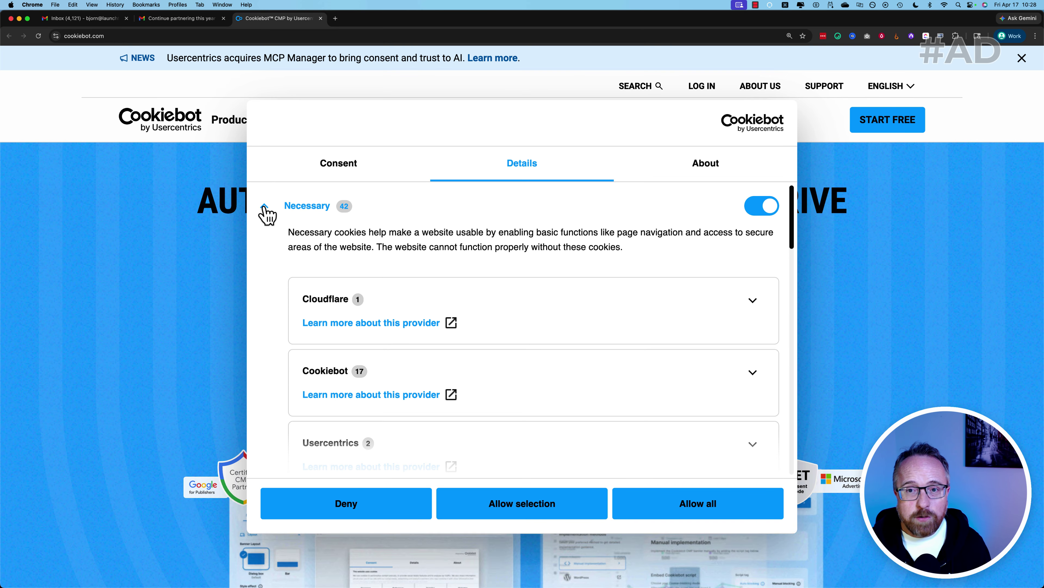
{"action": "scroll", "coordinate": [543, 338], "scroll_direction": "down", "scroll_amount": 8}
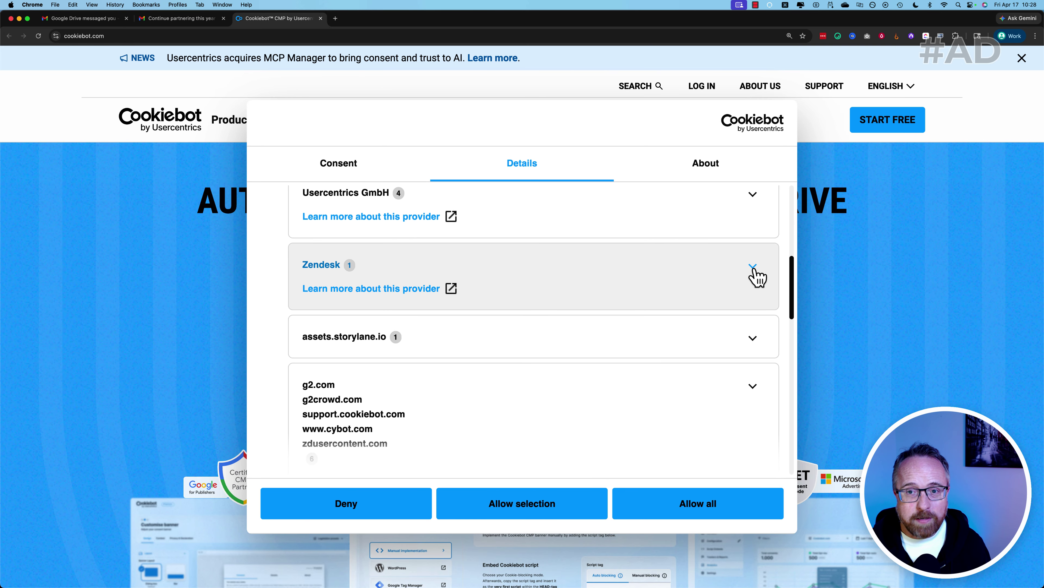
{"action": "left_click", "coordinate": [754, 269]}
{"action": "scroll", "coordinate": [624, 320], "scroll_direction": "down", "scroll_amount": 4}
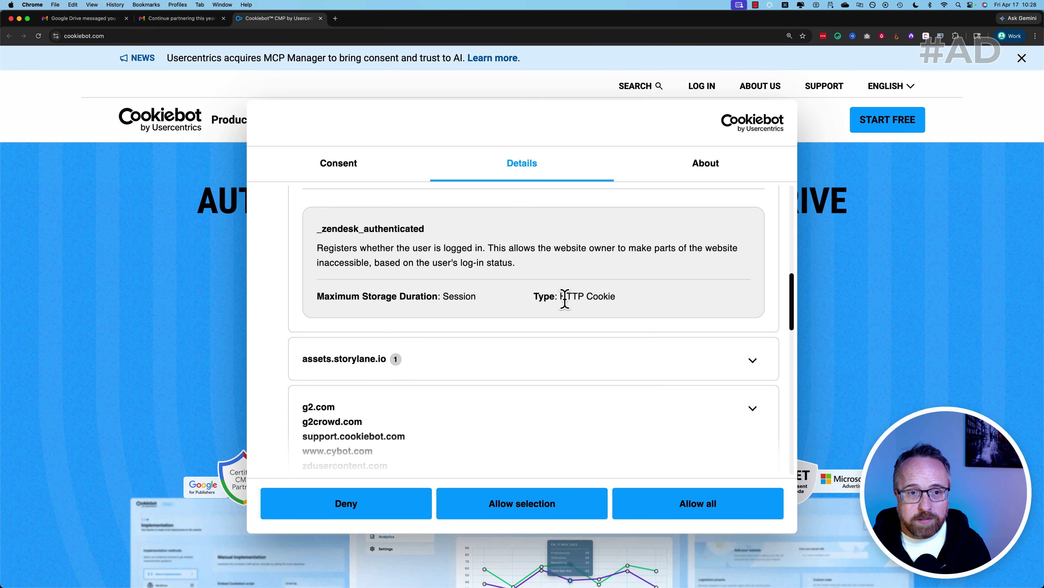
{"action": "scroll", "coordinate": [591, 312], "scroll_direction": "down", "scroll_amount": 10}
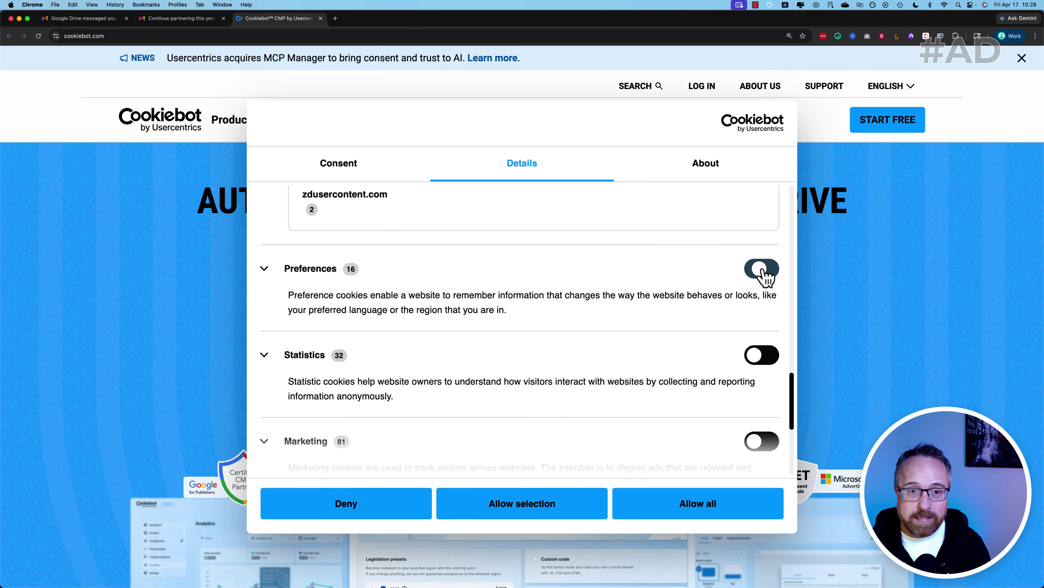
Enable the Preferences, Statistics and Marketing cookie categories in the consent dialog and examine the Preferences providers
{"action": "left_click", "coordinate": [264, 271]}
{"action": "scroll", "coordinate": [575, 338], "scroll_direction": "down", "scroll_amount": 5}
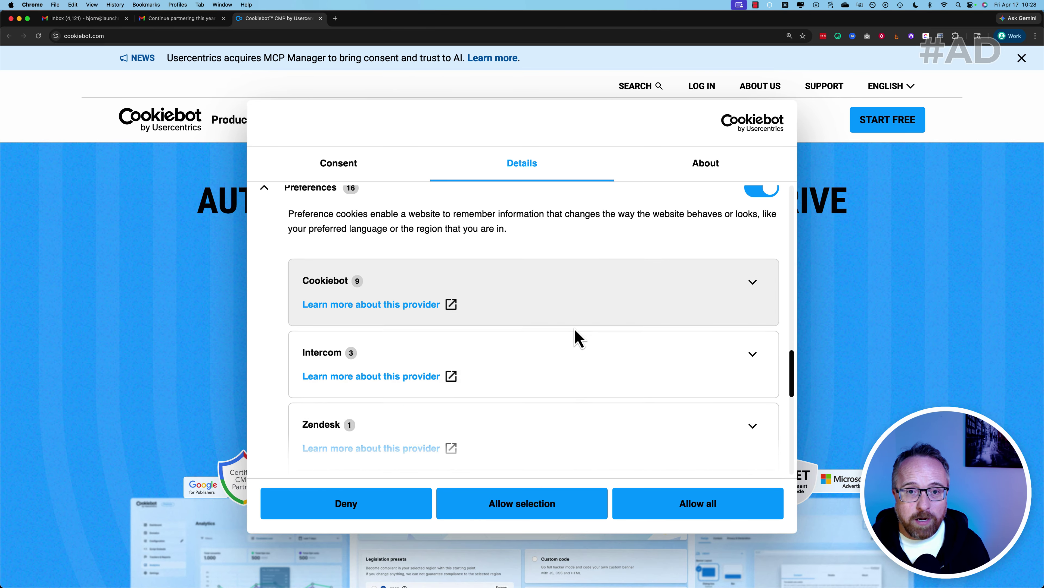
{"action": "scroll", "coordinate": [576, 338], "scroll_direction": "down", "scroll_amount": 5}
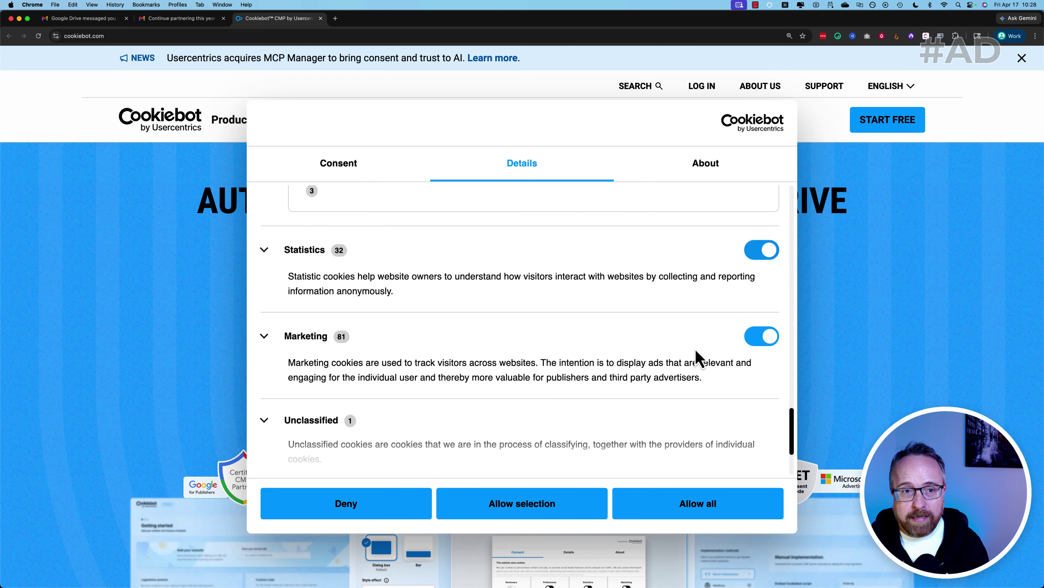
{"action": "scroll", "coordinate": [698, 359], "scroll_direction": "down", "scroll_amount": 2}
{"action": "left_click", "coordinate": [264, 276]}
{"action": "scroll", "coordinate": [559, 358], "scroll_direction": "down", "scroll_amount": 2}
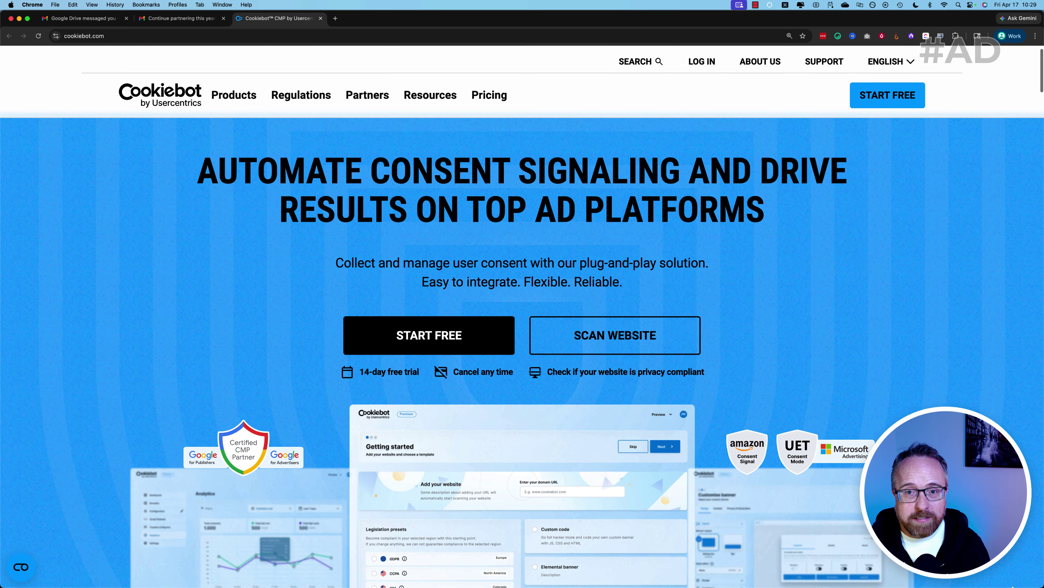
Examine the Cookiebot homepage and its Cookiebot Core pricing page, noting the trial offer
{"action": "scroll", "coordinate": [522, 288], "scroll_direction": "down", "scroll_amount": 10}
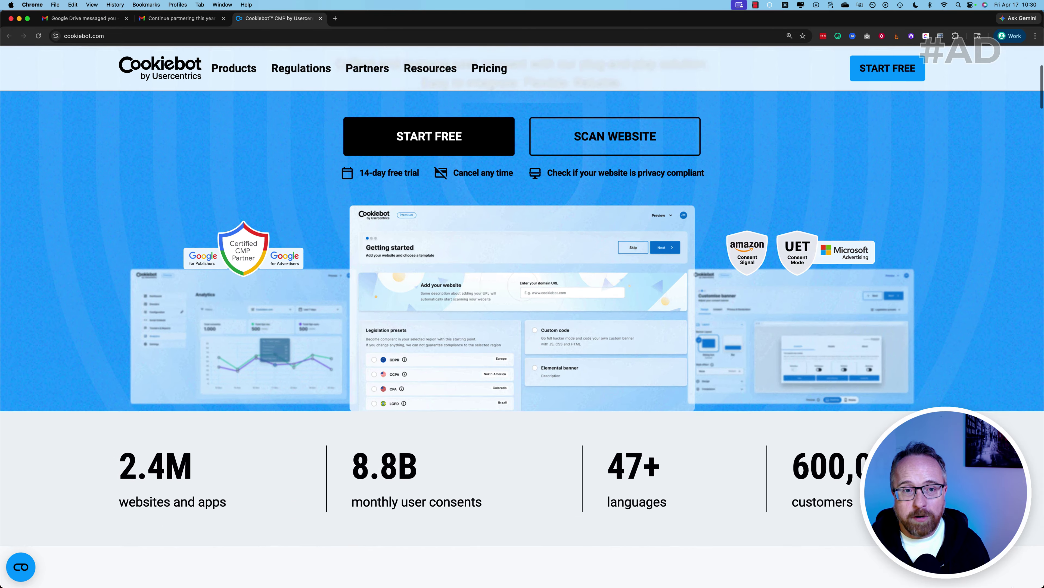
{"action": "scroll", "coordinate": [522, 288], "scroll_direction": "down", "scroll_amount": 10}
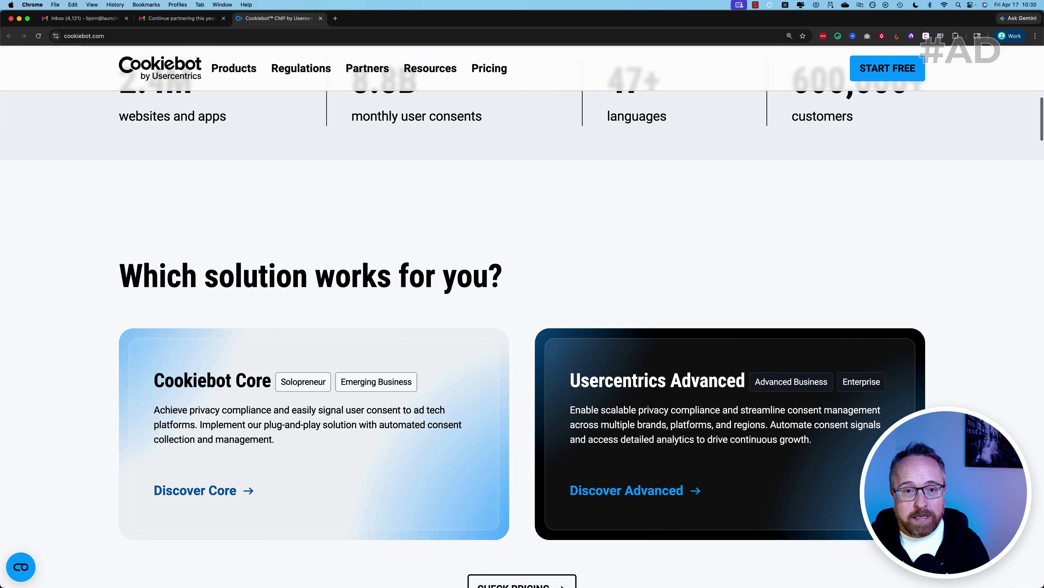
{"action": "scroll", "coordinate": [522, 288], "scroll_direction": "down", "scroll_amount": 7}
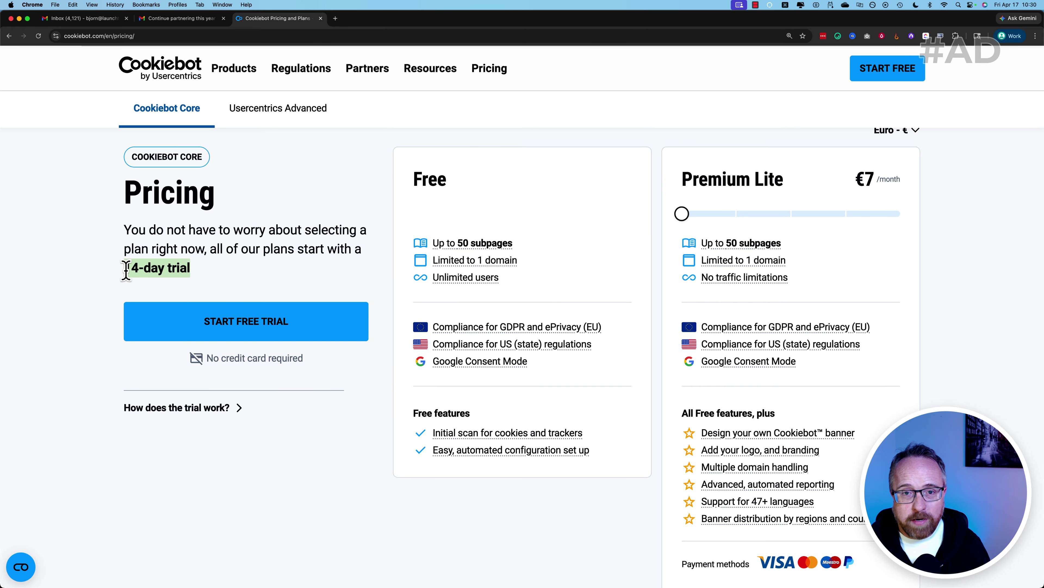
{"action": "scroll", "coordinate": [916, 144], "scroll_direction": "up", "scroll_amount": 1}
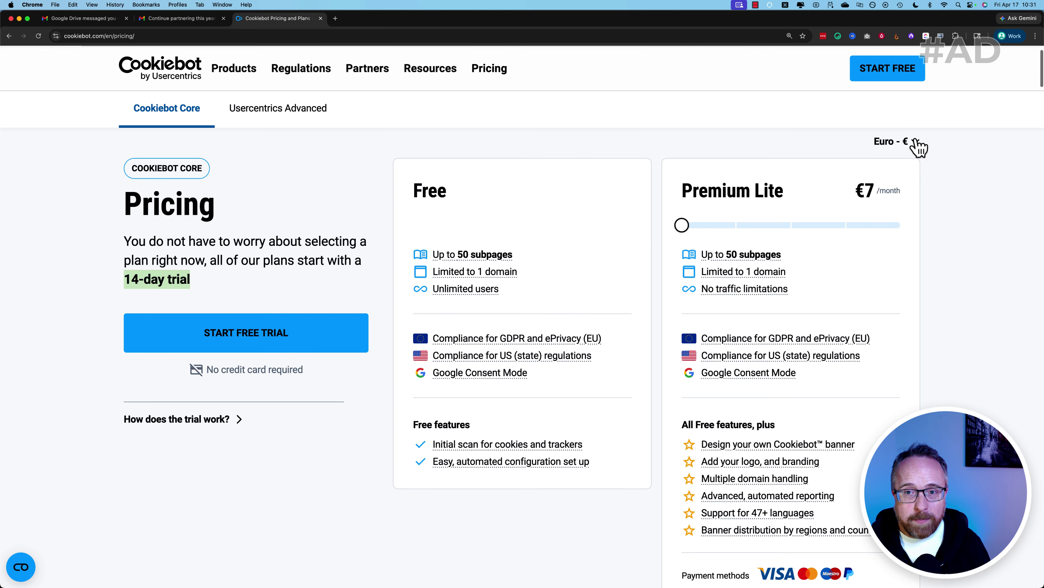
Switch the Cookiebot pricing to US Dollars and compare the Premium plan tiers from Lite up through Small and Medium
{"action": "left_click", "coordinate": [913, 141]}
{"action": "left_click", "coordinate": [874, 375]}
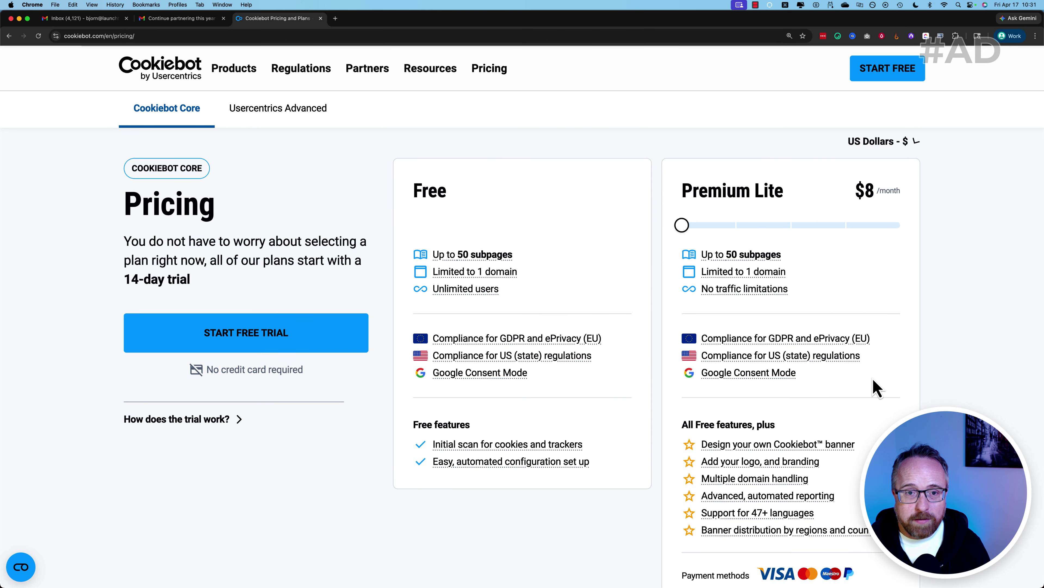
{"action": "left_click", "coordinate": [725, 225]}
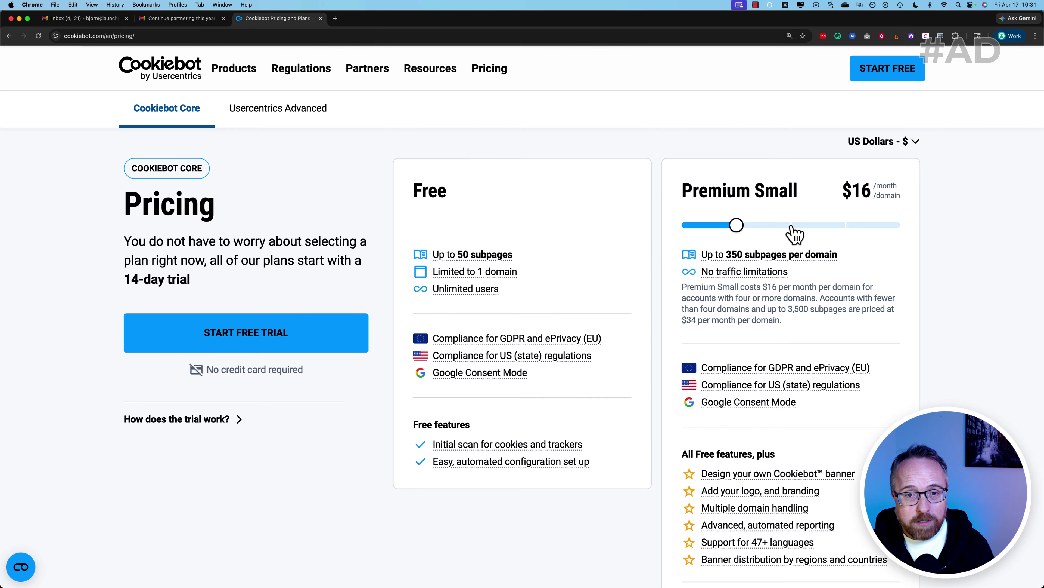
{"action": "left_click", "coordinate": [790, 226]}
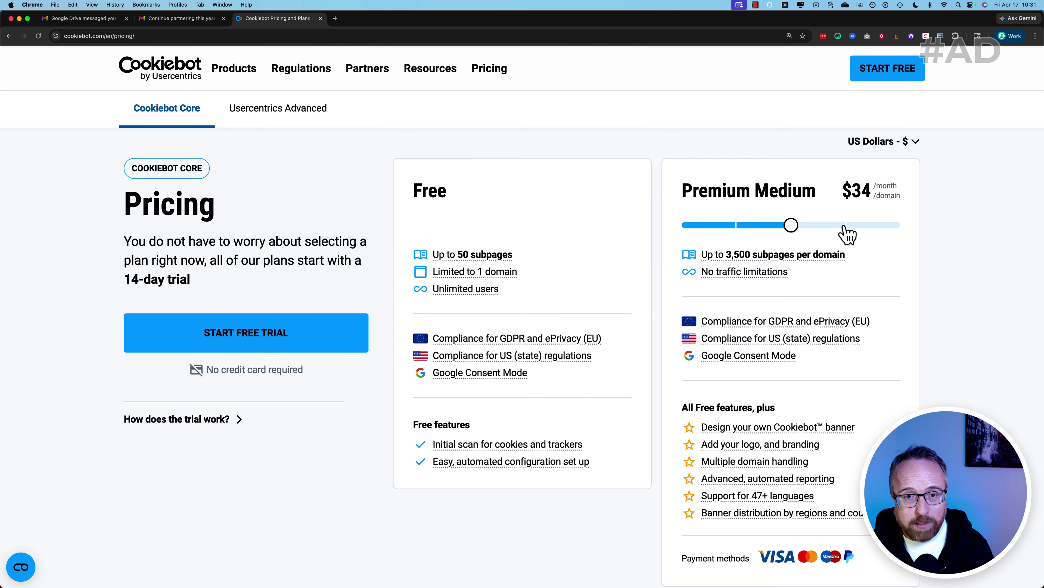
{"action": "left_click", "coordinate": [845, 225]}
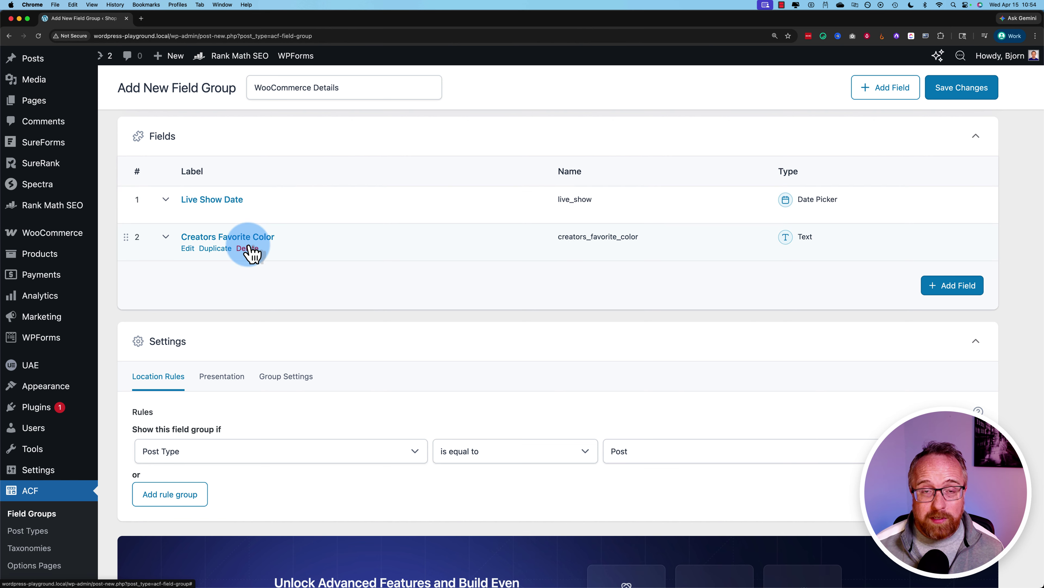
Set the WooCommerce Details location rule to show the field group if Post Type is equal to Product
{"action": "left_click", "coordinate": [248, 248]}
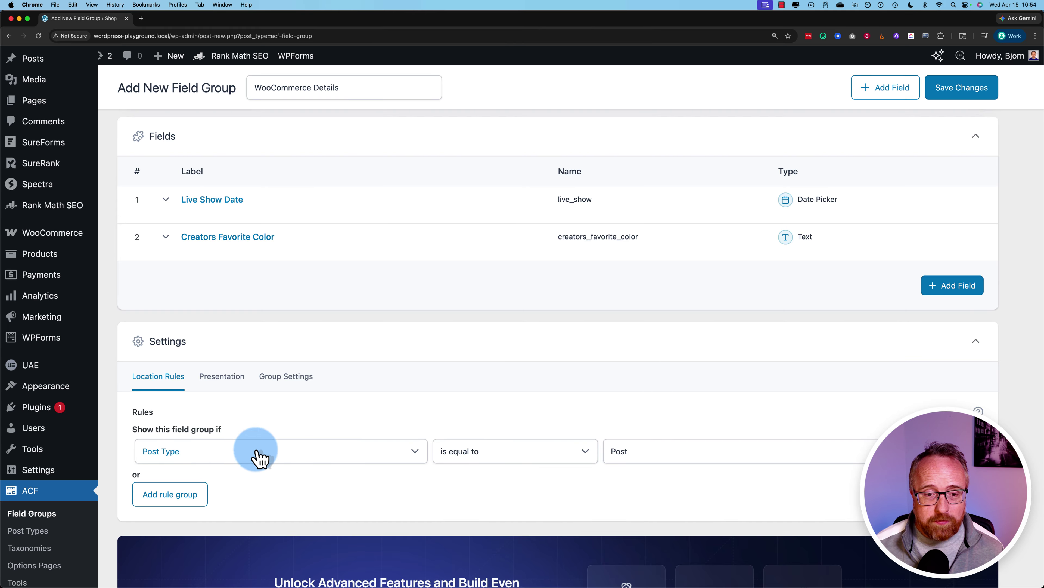
{"action": "scroll", "coordinate": [247, 430], "scroll_direction": "down", "scroll_amount": 2}
{"action": "left_click", "coordinate": [623, 417]}
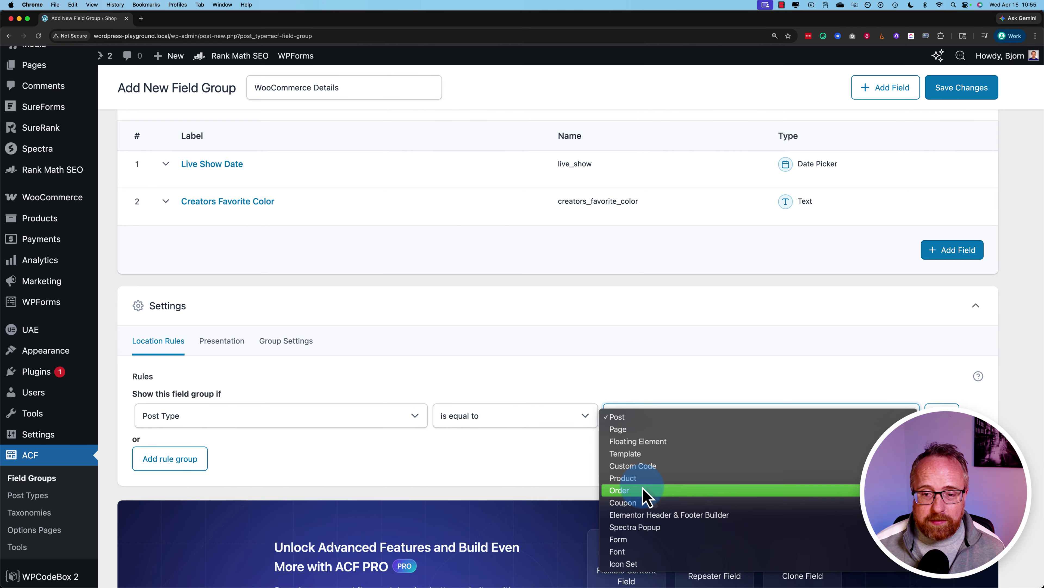
{"action": "left_click", "coordinate": [641, 492]}
Review the field group's presentation settings and save the field group
{"action": "left_click", "coordinate": [215, 348]}
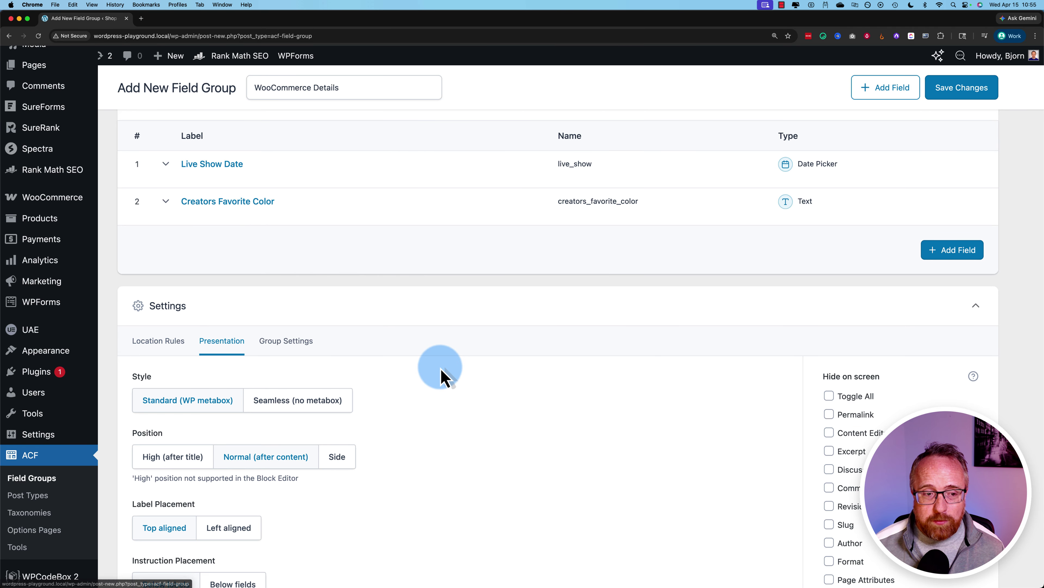
{"action": "scroll", "coordinate": [440, 366], "scroll_direction": "down", "scroll_amount": 3}
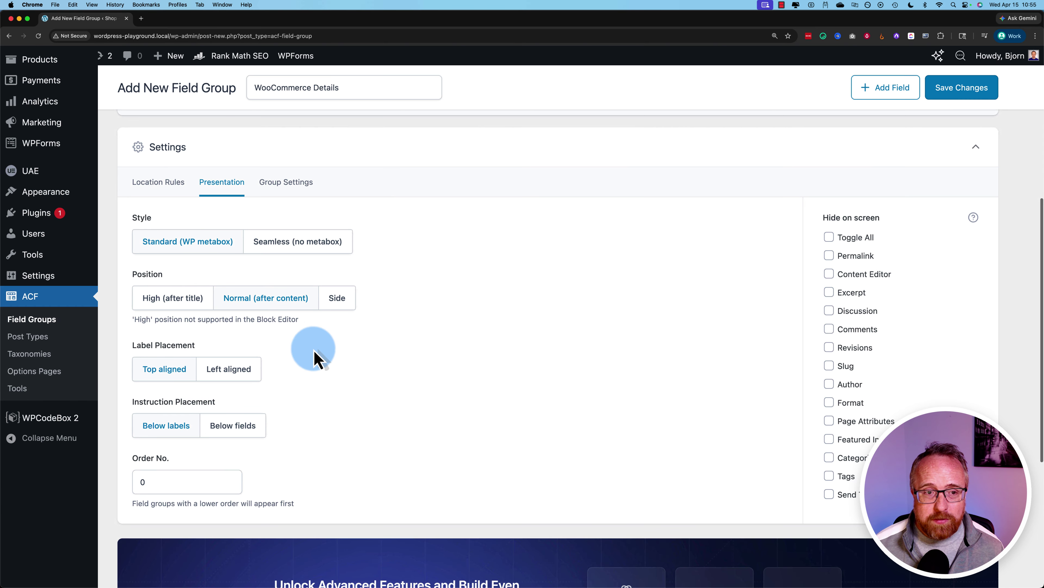
{"action": "scroll", "coordinate": [323, 348], "scroll_direction": "up", "scroll_amount": 5}
{"action": "scroll", "coordinate": [389, 373], "scroll_direction": "down", "scroll_amount": 4}
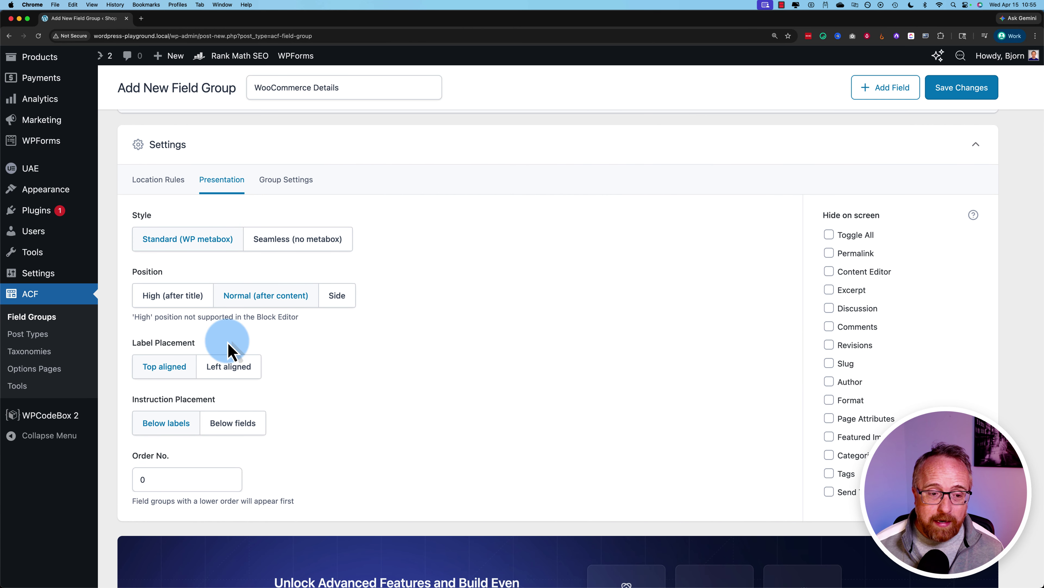
{"action": "left_click", "coordinate": [962, 88]}
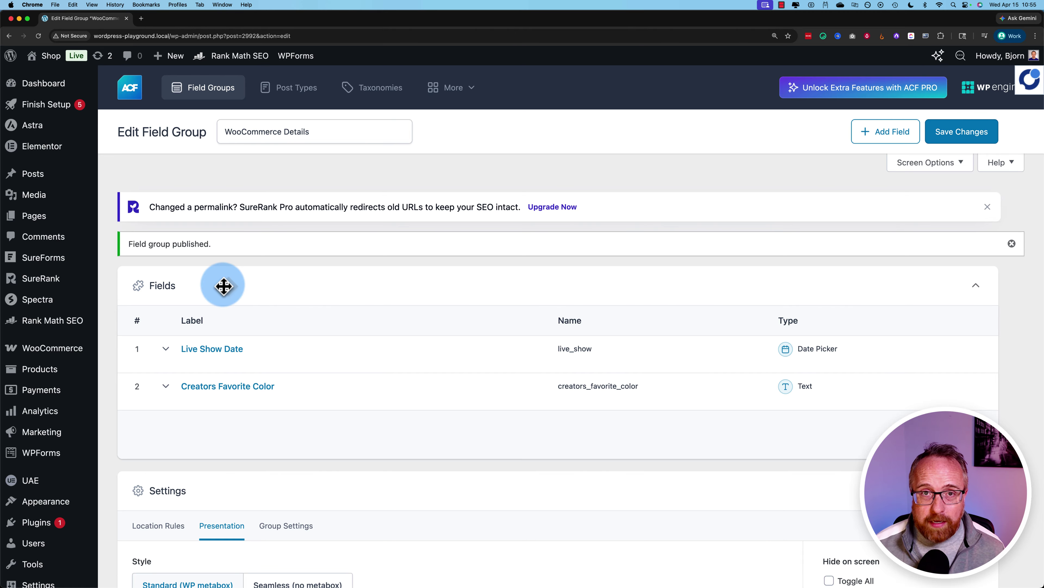
Open the Women's Peach Training product for editing from the list of all products
{"action": "mouse_move", "coordinate": [38, 377]}
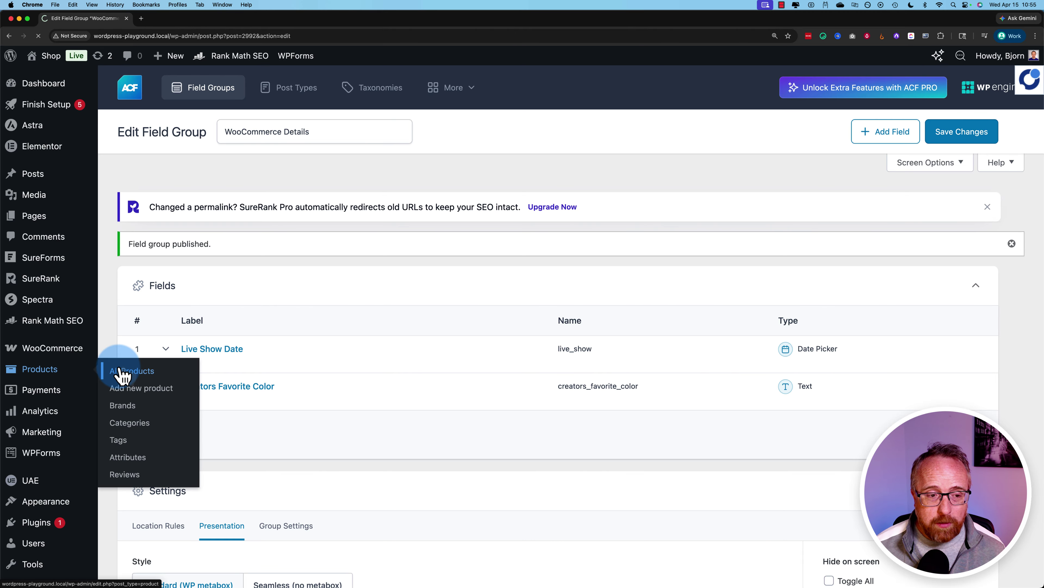
{"action": "scroll", "coordinate": [373, 297], "scroll_direction": "down", "scroll_amount": 5}
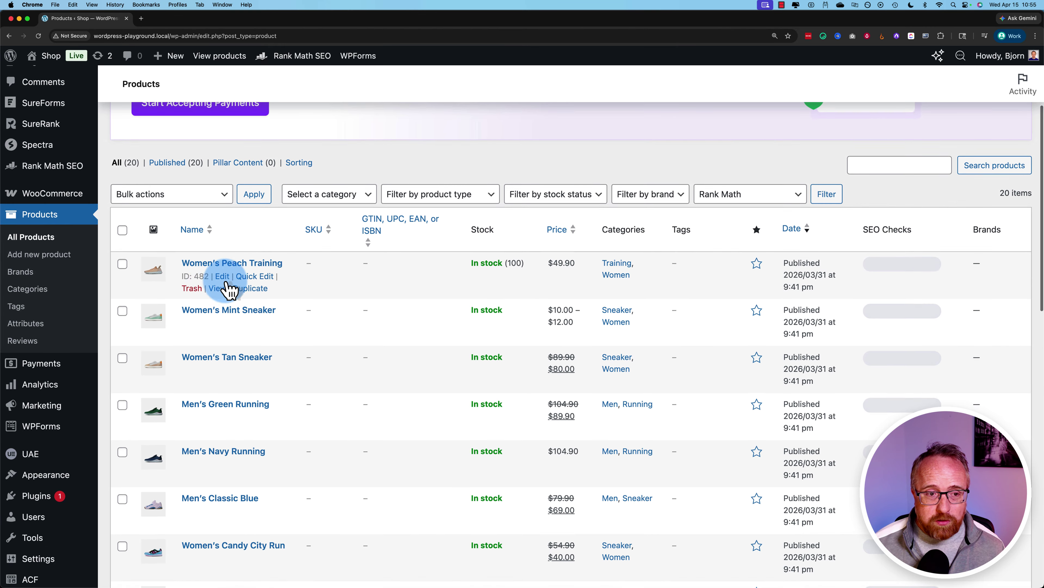
{"action": "left_click", "coordinate": [222, 274]}
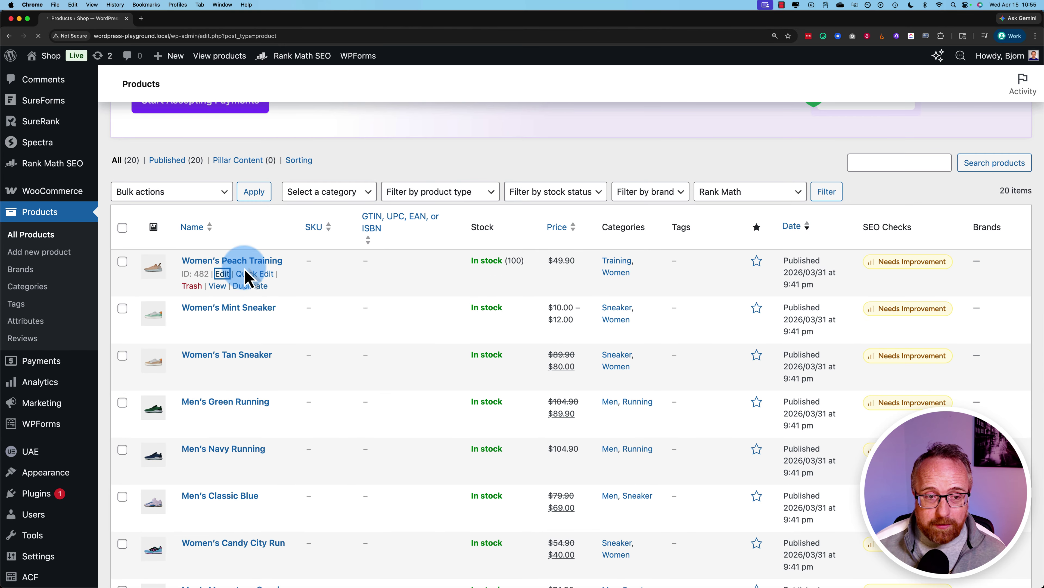
Fill in the product's WooCommerce Details with Live Show Date 17/04/2026 and Creators Favorite Color Peach
{"action": "scroll", "coordinate": [105, 251], "scroll_direction": "down", "scroll_amount": 10}
{"action": "scroll", "coordinate": [105, 249], "scroll_direction": "up", "scroll_amount": 6}
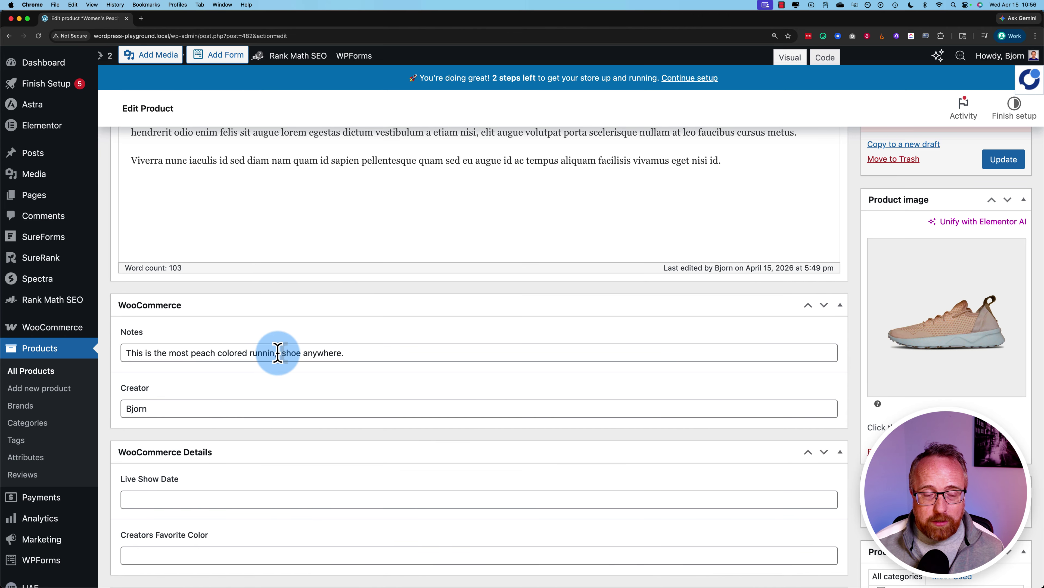
{"action": "scroll", "coordinate": [247, 358], "scroll_direction": "down", "scroll_amount": 5}
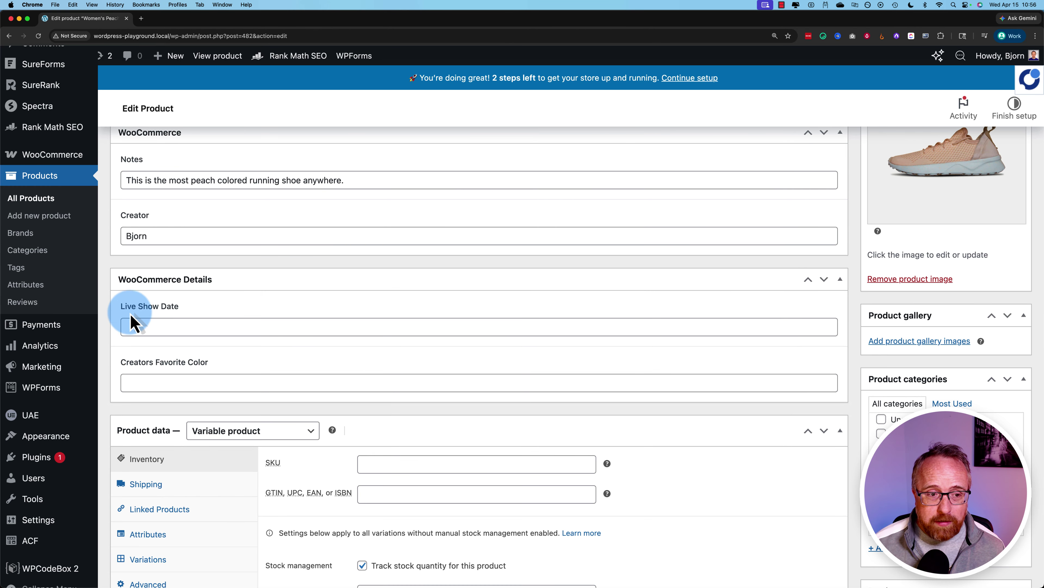
{"action": "scroll", "coordinate": [138, 319], "scroll_direction": "down", "scroll_amount": 1}
{"action": "left_click", "coordinate": [162, 289]}
{"action": "left_click", "coordinate": [217, 402]}
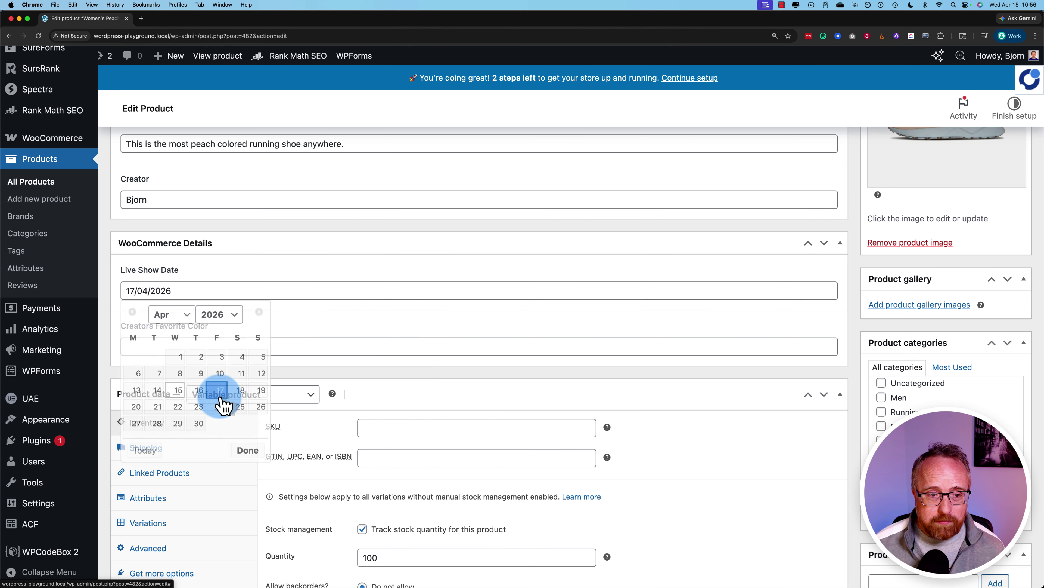
{"action": "left_click", "coordinate": [169, 350]}
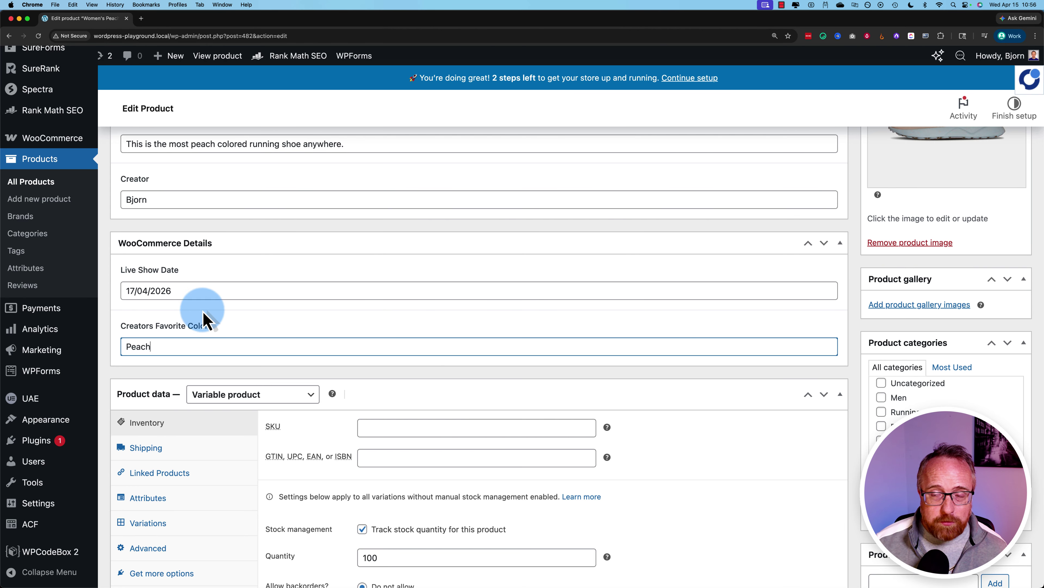
Update the Women's Peach Training product and check its saved custom field values
{"action": "scroll", "coordinate": [690, 233], "scroll_direction": "up", "scroll_amount": 6}
{"action": "left_click", "coordinate": [1004, 203]}
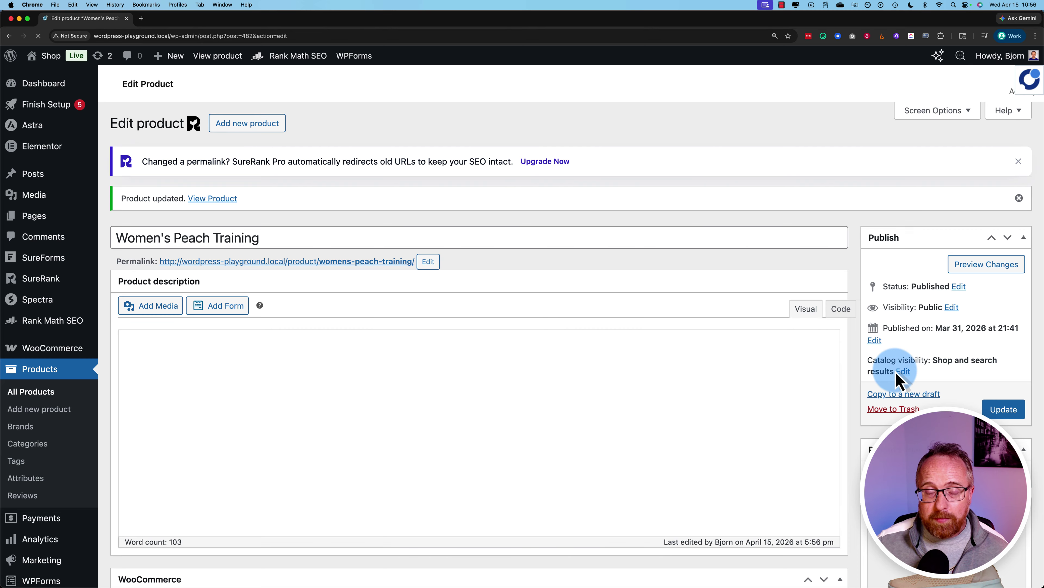
{"action": "scroll", "coordinate": [617, 325], "scroll_direction": "down", "scroll_amount": 20}
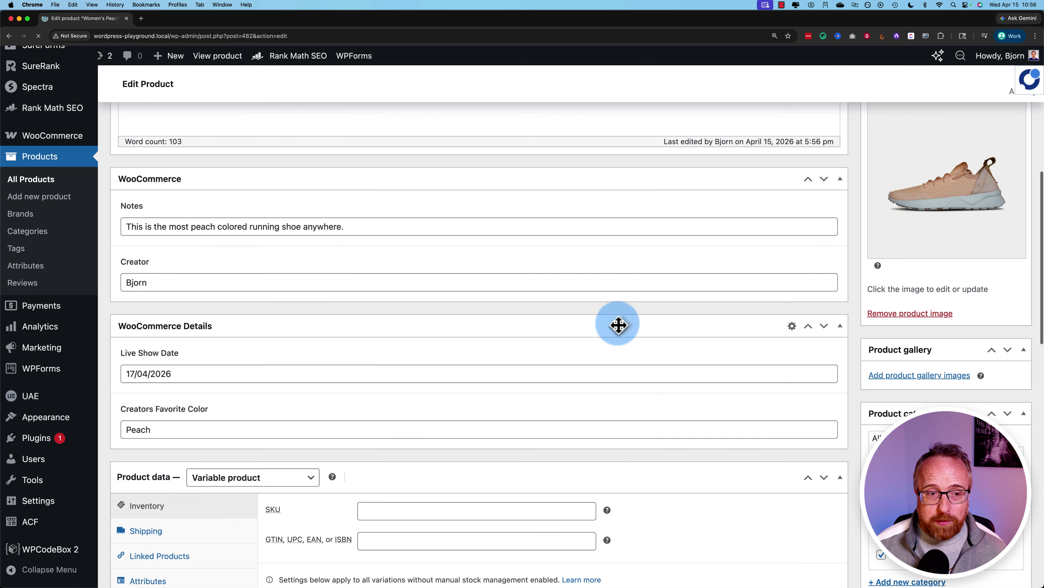
{"action": "scroll", "coordinate": [339, 264], "scroll_direction": "up", "scroll_amount": 5}
{"action": "scroll", "coordinate": [339, 264], "scroll_direction": "up", "scroll_amount": 20}
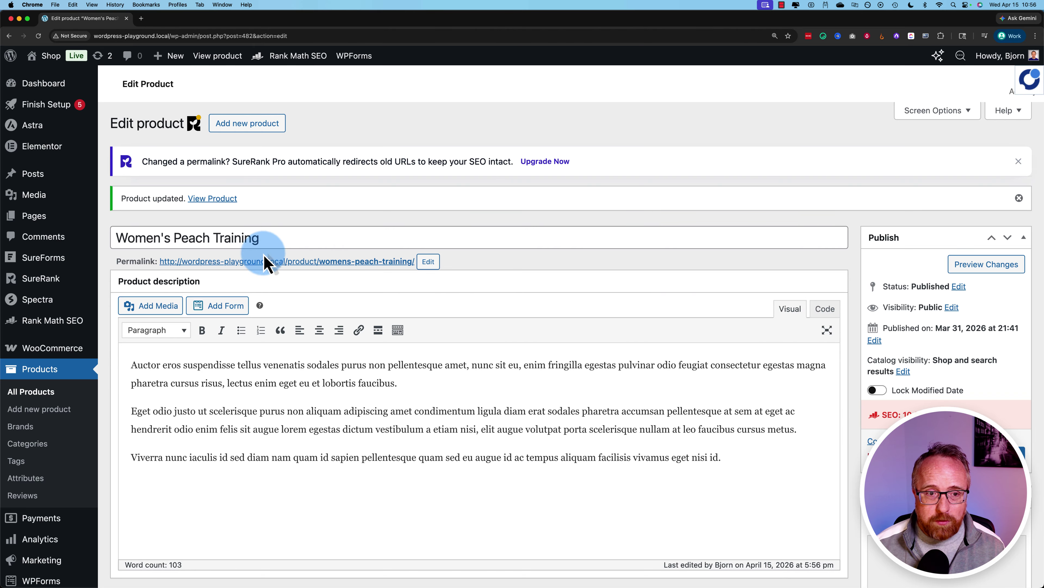
View the live Women's Peach Training page in a new tab and examine its creator and notes lines
{"action": "left_click", "coordinate": [288, 262], "text": "super"}
{"action": "key", "text": "ctrl+Tab"}
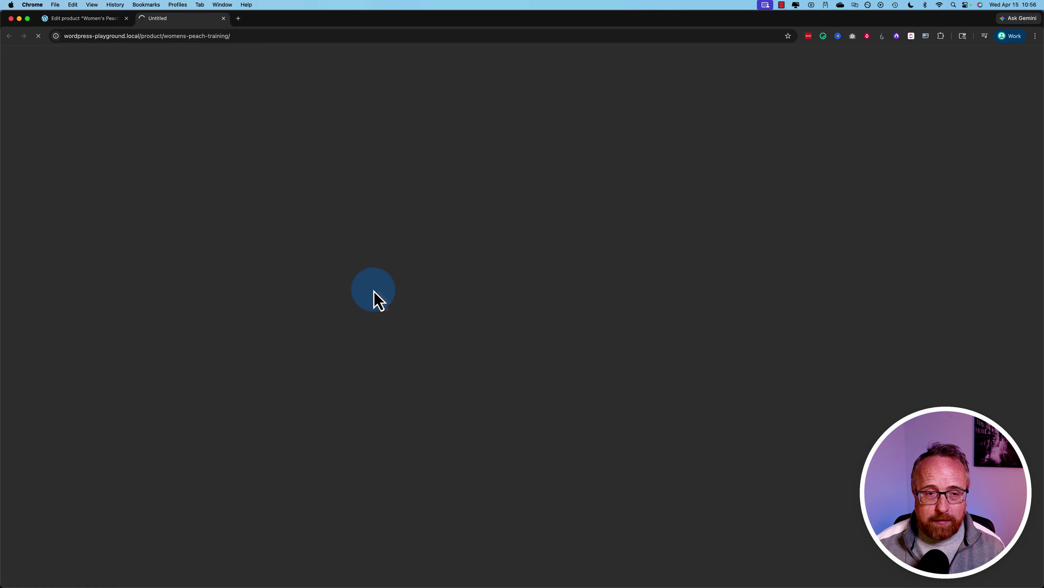
{"action": "scroll", "coordinate": [373, 296], "scroll_direction": "down", "scroll_amount": 4}
{"action": "scroll", "coordinate": [307, 313], "scroll_direction": "down", "scroll_amount": 3}
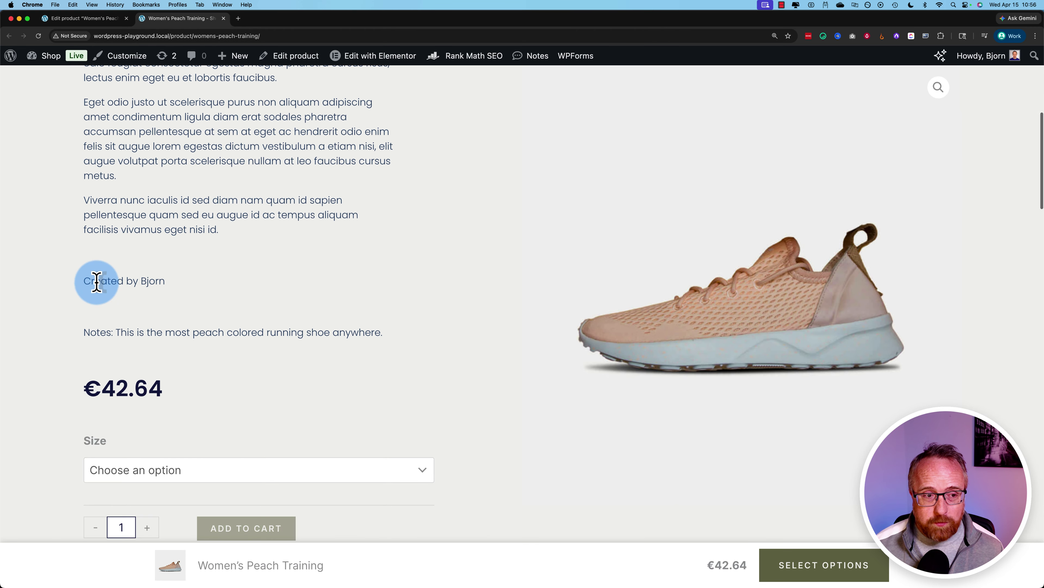
{"action": "left_click_drag", "start_coordinate": [84, 281], "coordinate": [165, 281]}
{"action": "left_click_drag", "start_coordinate": [84, 332], "coordinate": [383, 332]}
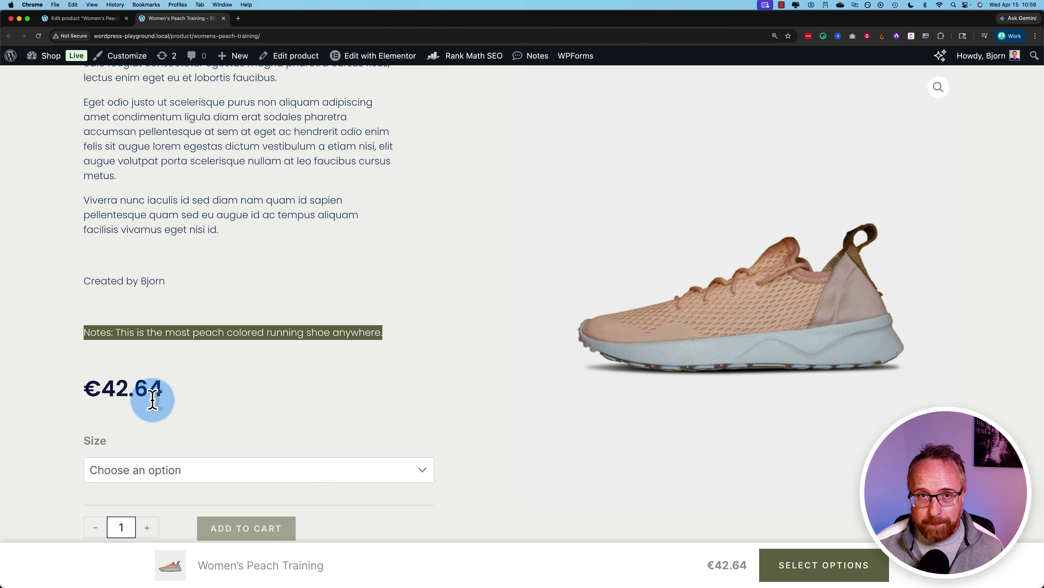
Open the existing Single Product template's details in Elementor's Theme Builder and compare it with the live product page
{"action": "key", "text": "ctrl+shift+Tab"}
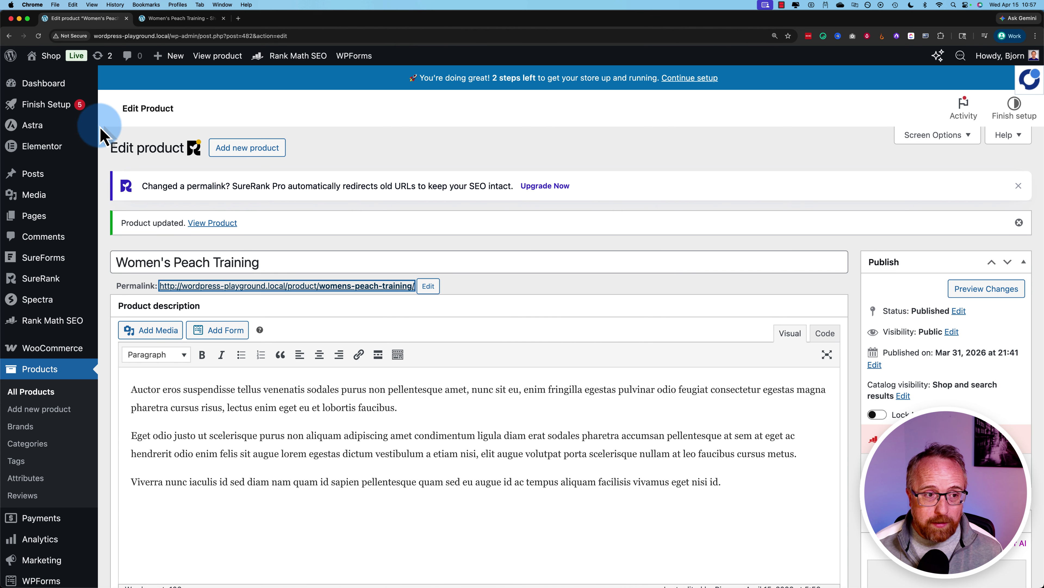
{"action": "mouse_move", "coordinate": [49, 152]}
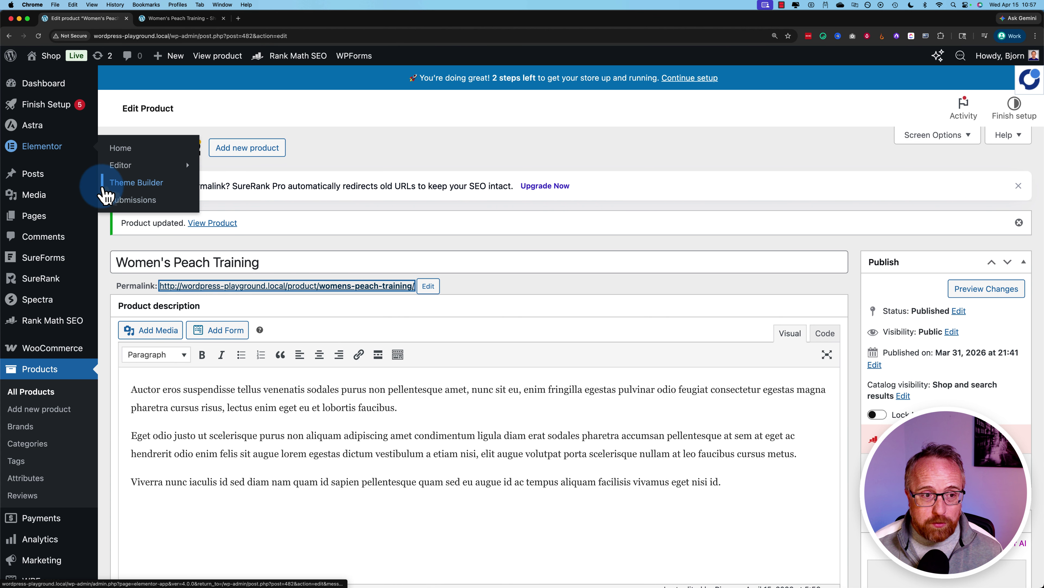
{"action": "left_click", "coordinate": [133, 184]}
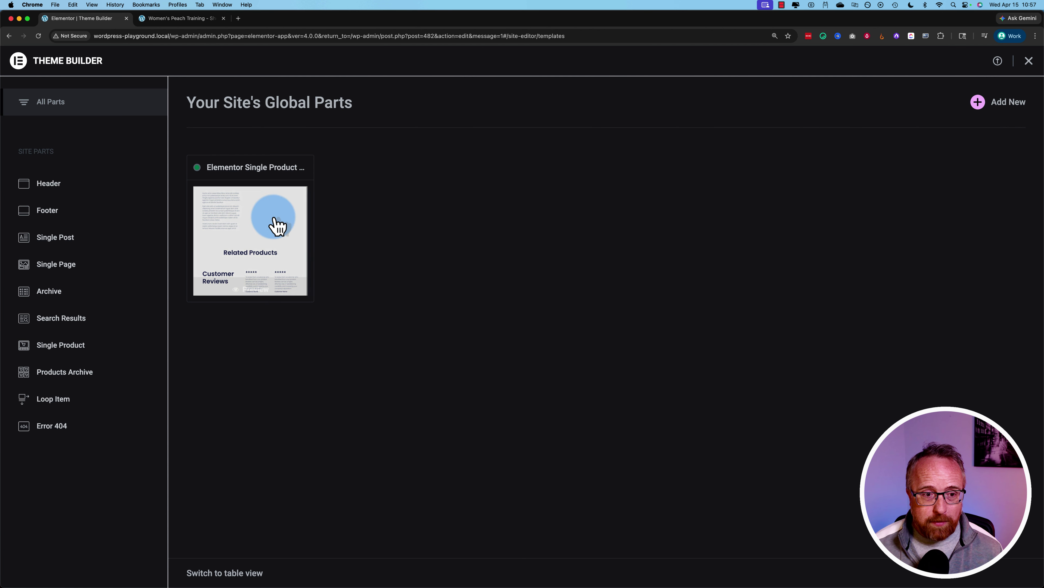
{"action": "left_click", "coordinate": [264, 226]}
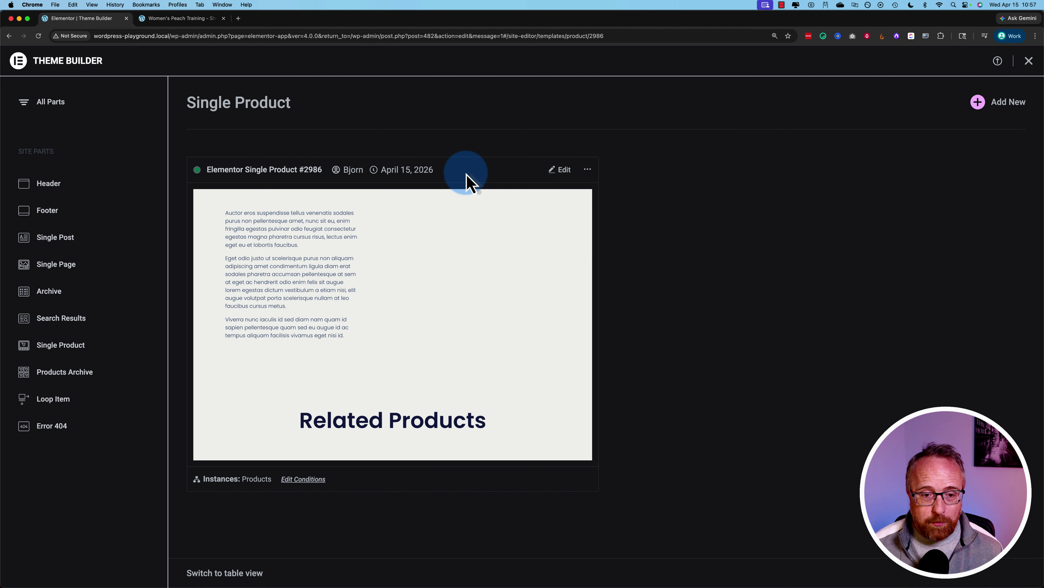
{"action": "left_click", "coordinate": [197, 20]}
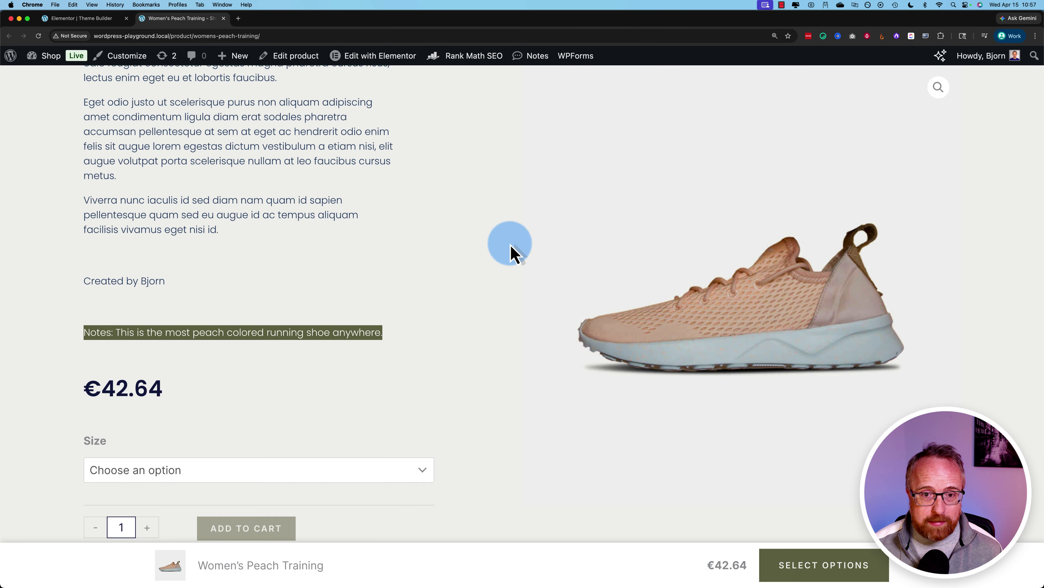
{"action": "left_click", "coordinate": [109, 21]}
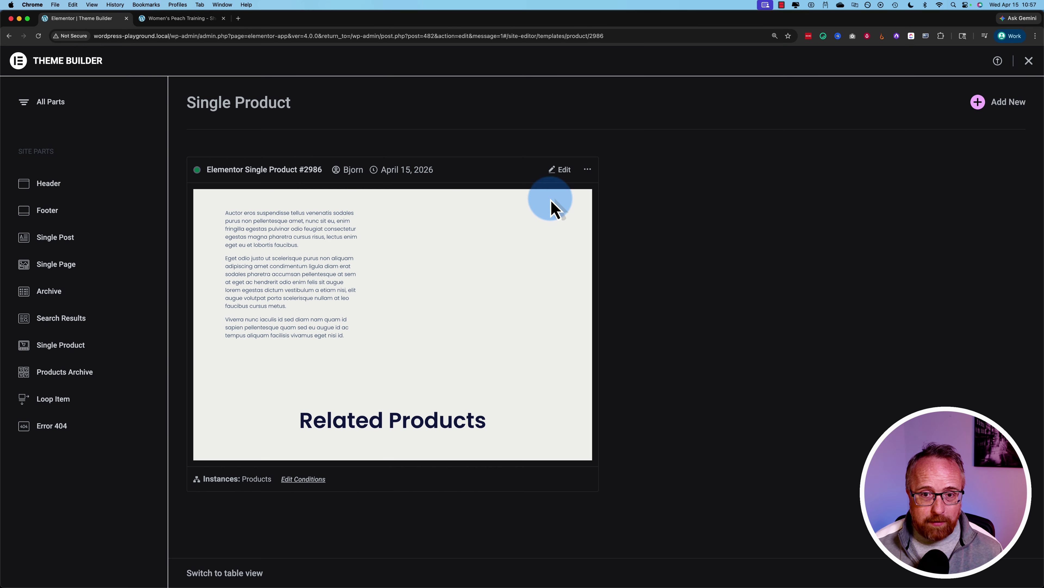
Move the existing Elementor Single Product template to the trash
{"action": "left_click", "coordinate": [587, 169]}
{"action": "left_click", "coordinate": [578, 208]}
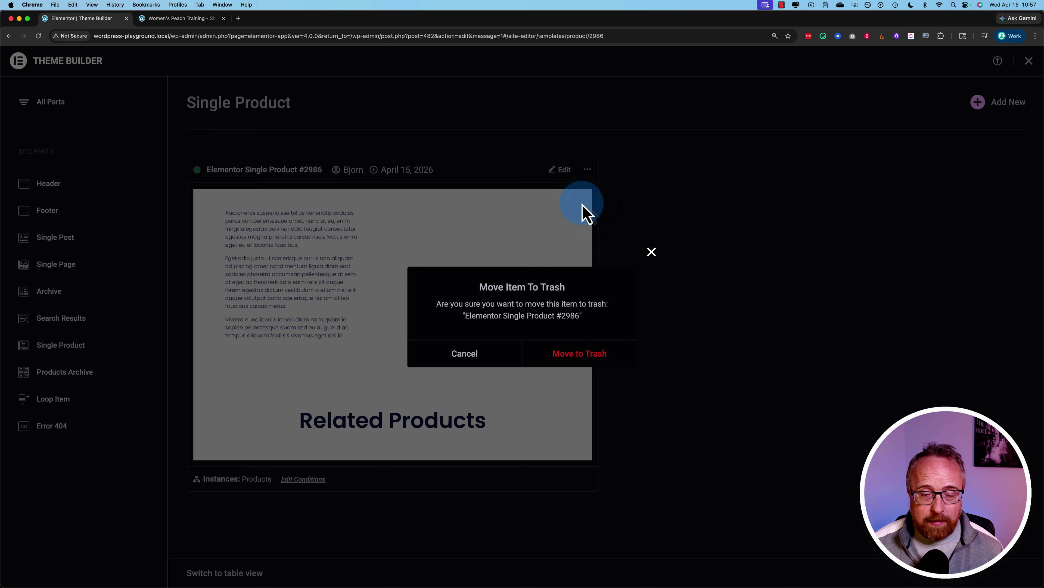
{"action": "left_click", "coordinate": [597, 364]}
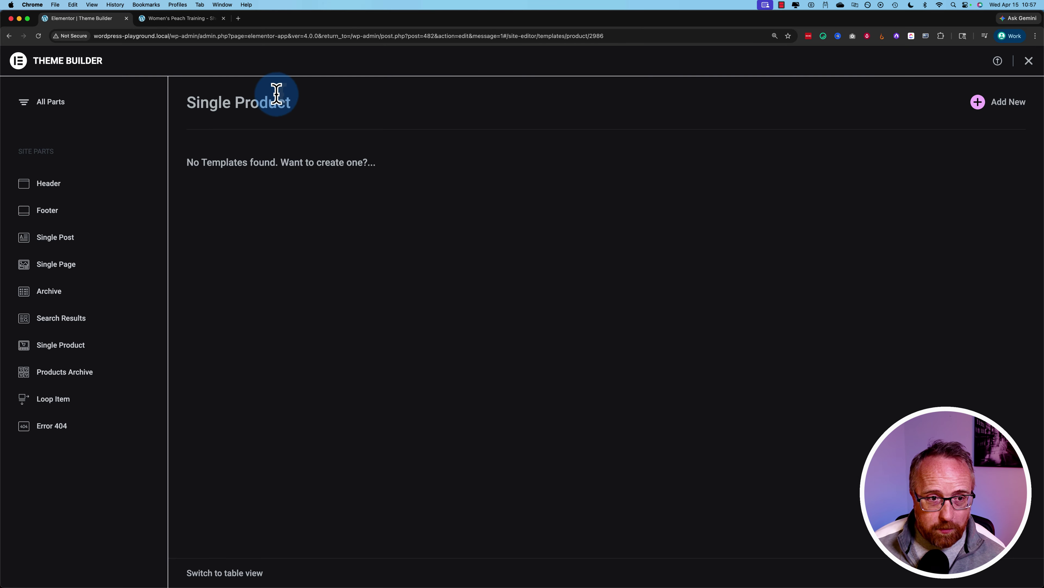
Insert the first Single Product block from the library into a new single product template and examine the resulting layout
{"action": "left_click_drag", "start_coordinate": [194, 103], "coordinate": [333, 113]}
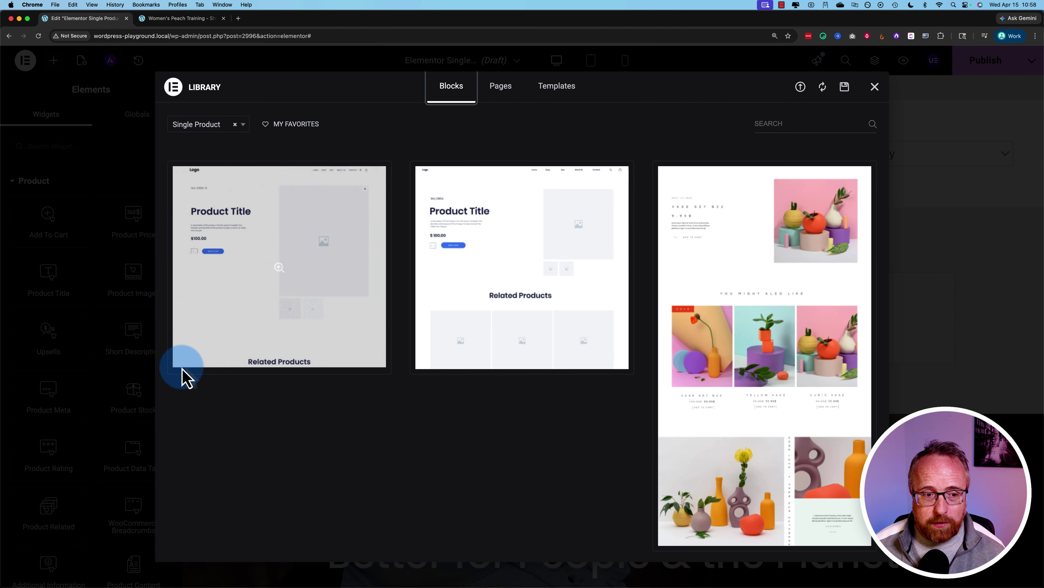
{"action": "left_click", "coordinate": [198, 362]}
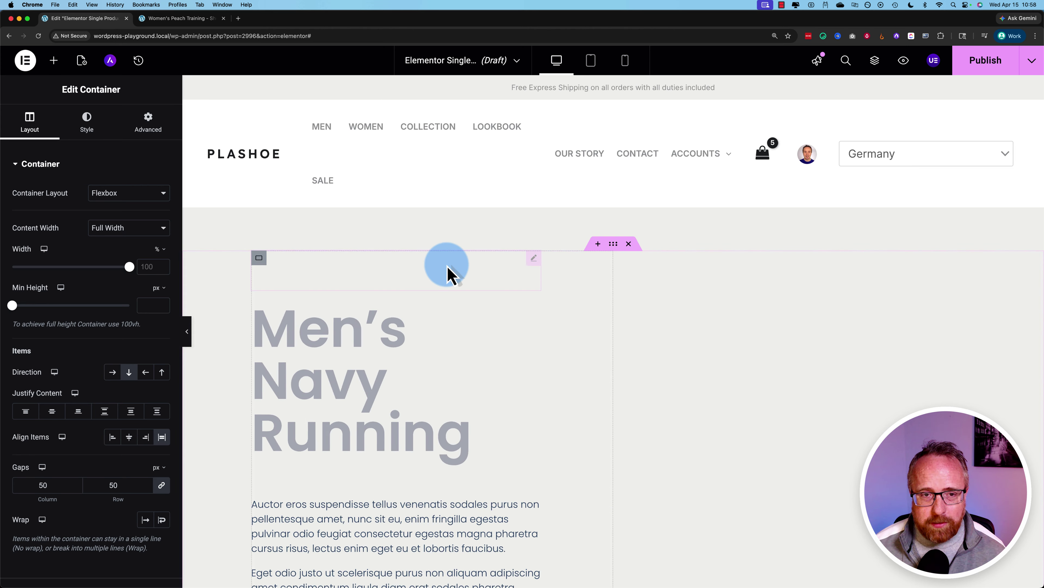
{"action": "scroll", "coordinate": [529, 223], "scroll_direction": "down", "scroll_amount": 10}
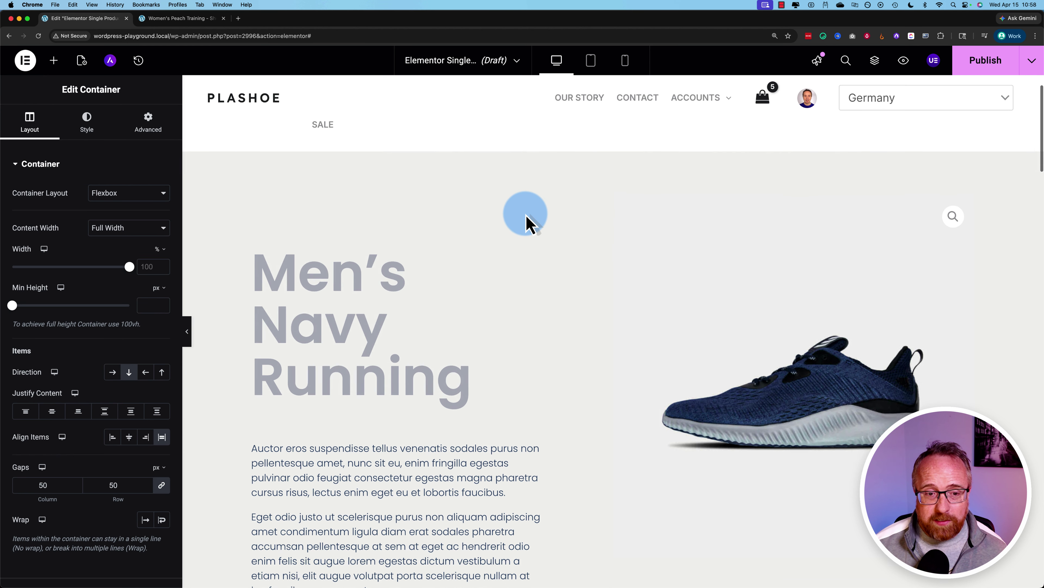
{"action": "scroll", "coordinate": [528, 223], "scroll_direction": "up", "scroll_amount": 8}
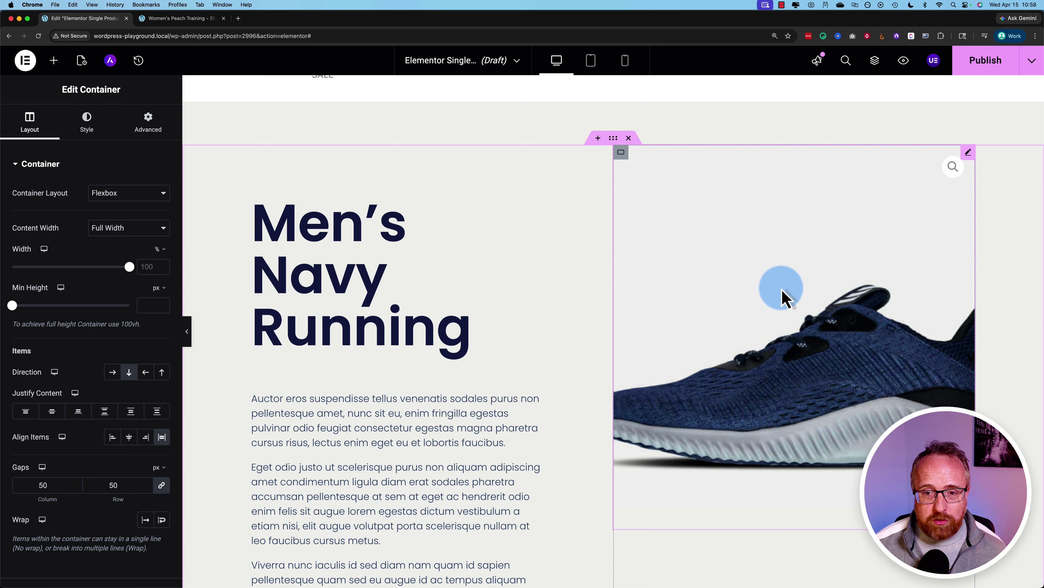
Set the template's preview product to Women's Peach Training, apply it, and check the refreshed layout
{"action": "scroll", "coordinate": [511, 329], "scroll_direction": "up", "scroll_amount": 1}
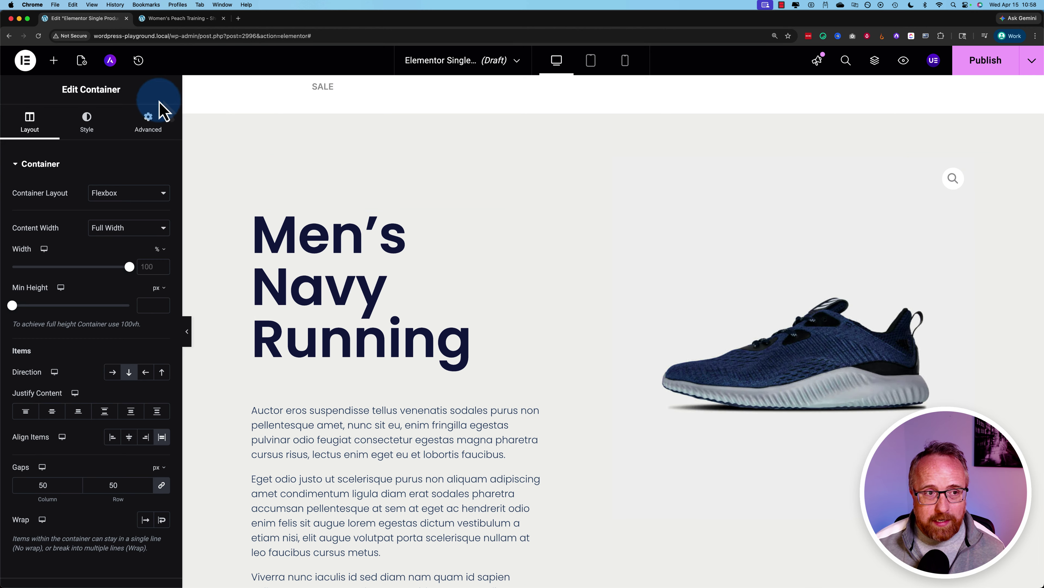
{"action": "left_click", "coordinate": [82, 62]}
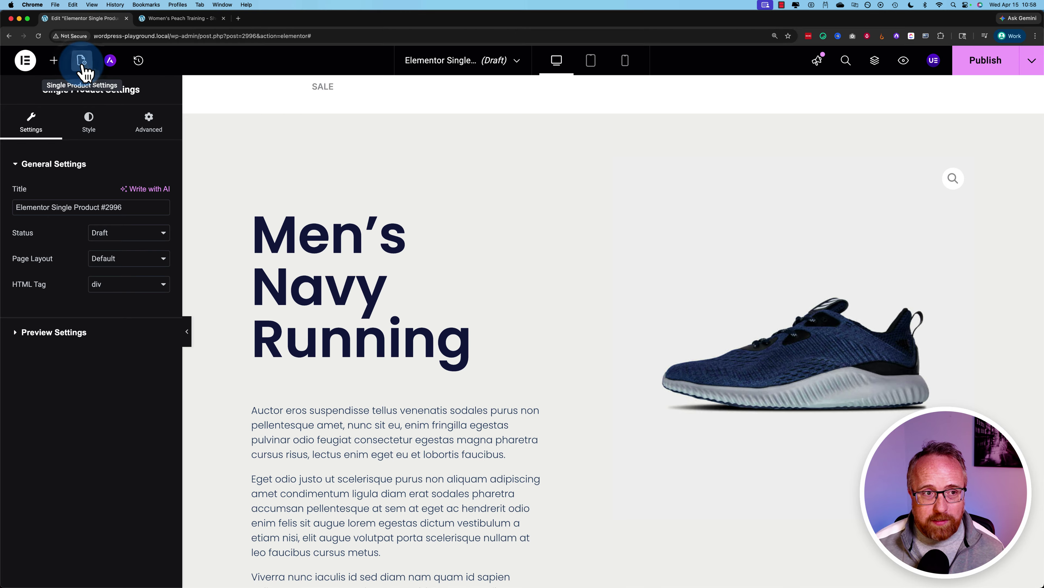
{"action": "left_click", "coordinate": [16, 337]}
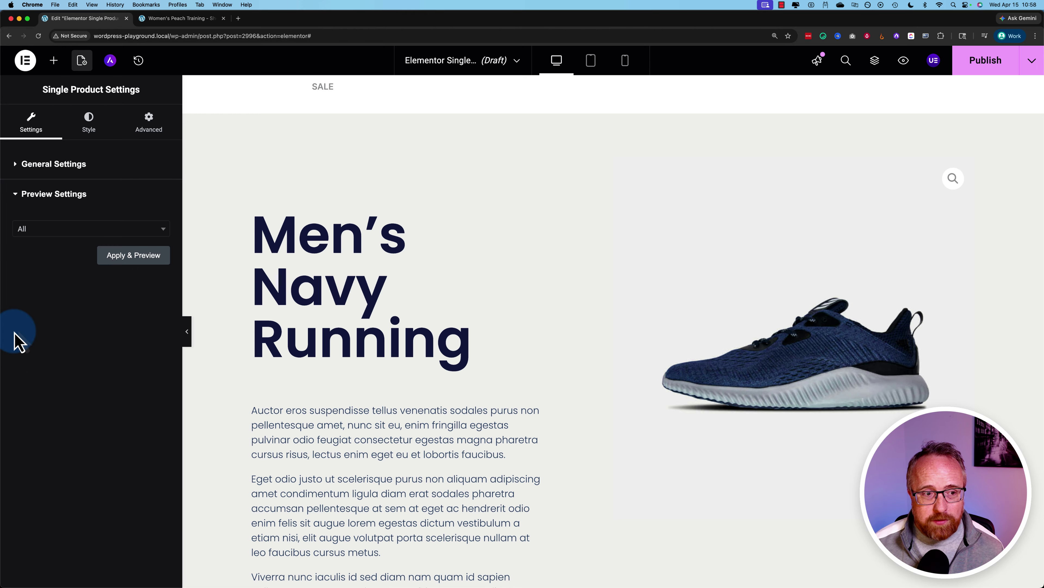
{"action": "left_click", "coordinate": [25, 237]}
{"action": "left_click", "coordinate": [55, 245]}
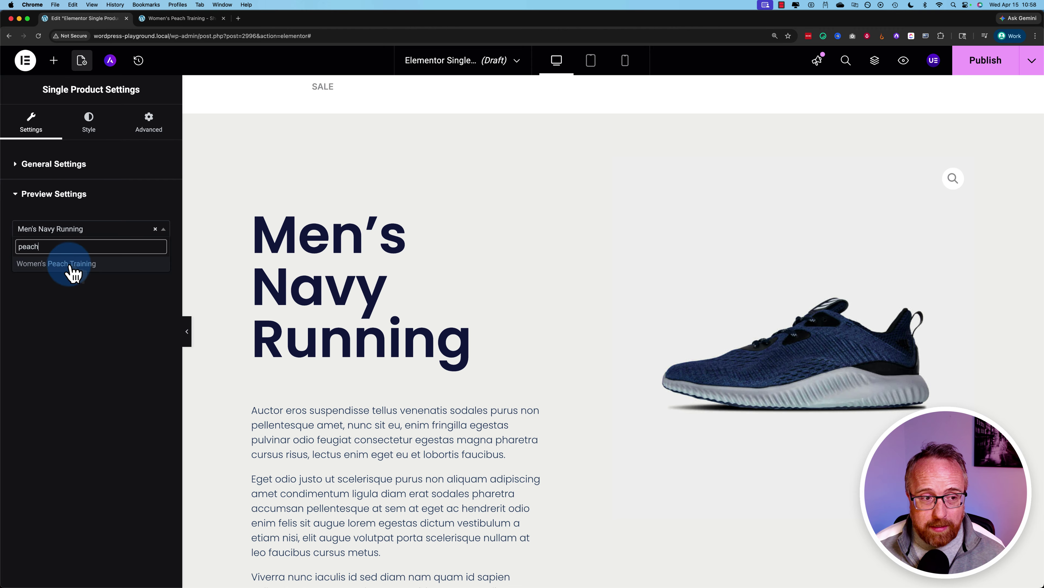
{"action": "left_click", "coordinate": [42, 267]}
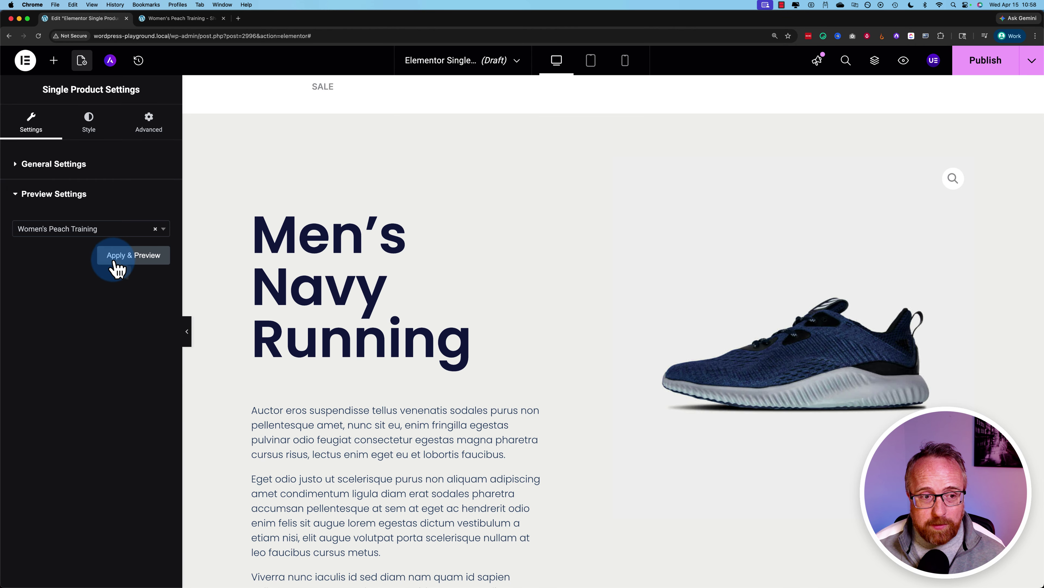
{"action": "left_click", "coordinate": [140, 255]}
{"action": "scroll", "coordinate": [576, 298], "scroll_direction": "down", "scroll_amount": 7}
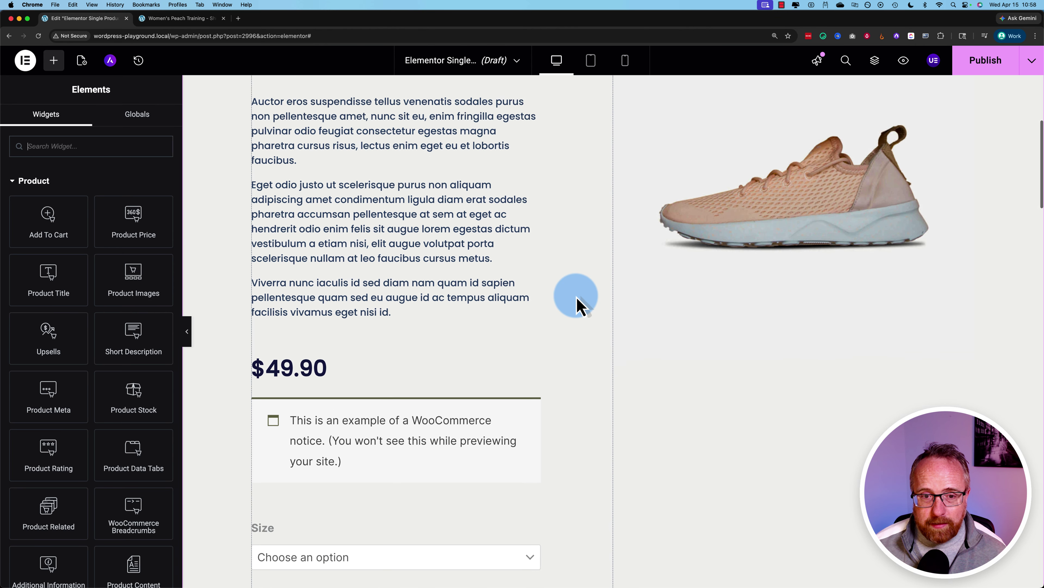
{"action": "scroll", "coordinate": [578, 306], "scroll_direction": "up", "scroll_amount": 3}
{"action": "scroll", "coordinate": [453, 230], "scroll_direction": "up", "scroll_amount": 3}
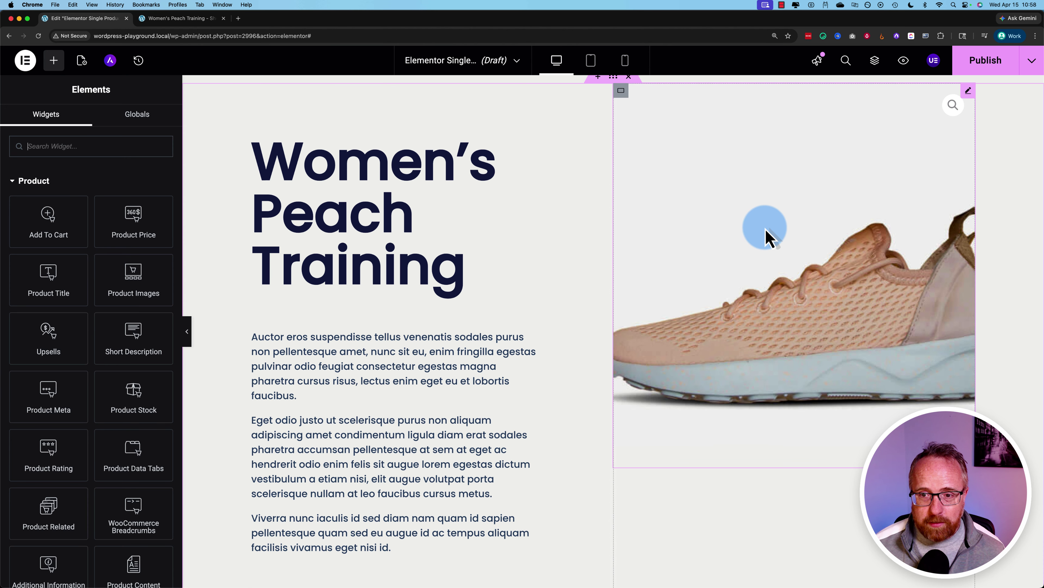
Add a Text Editor widget between the product description and the price
{"action": "scroll", "coordinate": [765, 234], "scroll_direction": "down", "scroll_amount": 2}
{"action": "scroll", "coordinate": [349, 450], "scroll_direction": "down", "scroll_amount": 2}
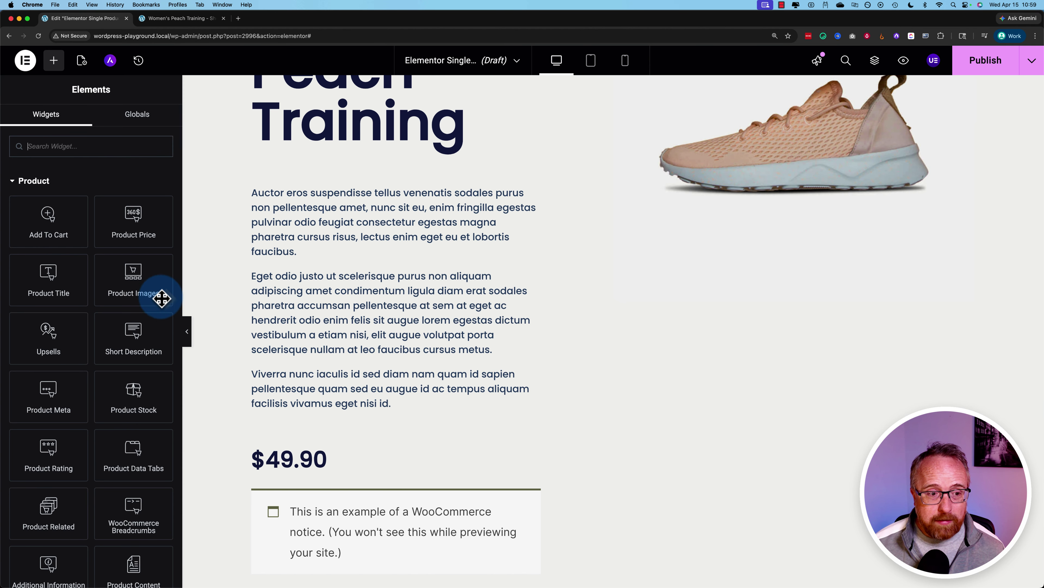
{"action": "scroll", "coordinate": [144, 300], "scroll_direction": "down", "scroll_amount": 1}
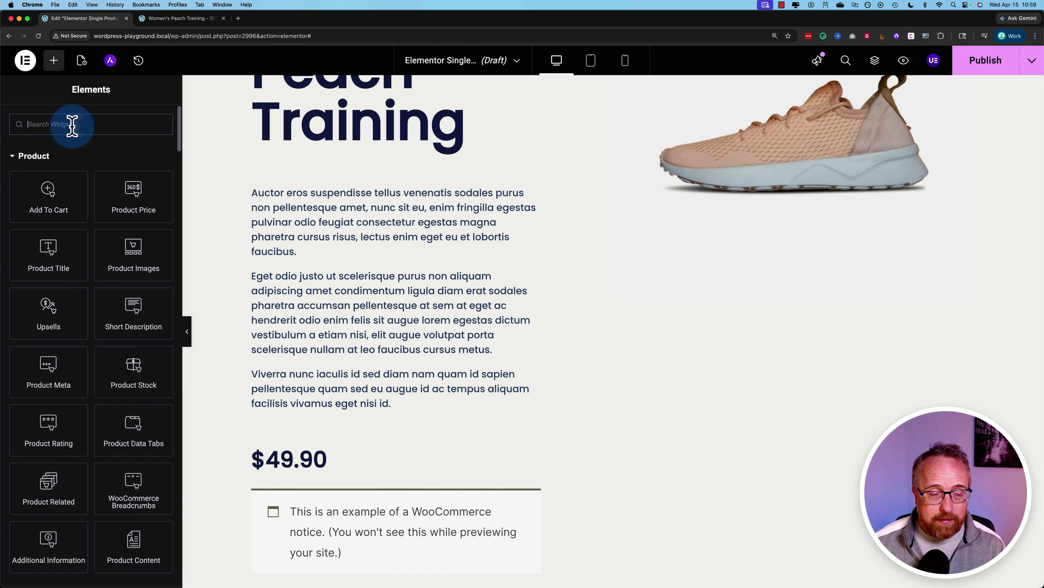
{"action": "type", "text": "tex"}
{"action": "left_click_drag", "start_coordinate": [122, 201], "coordinate": [296, 421]}
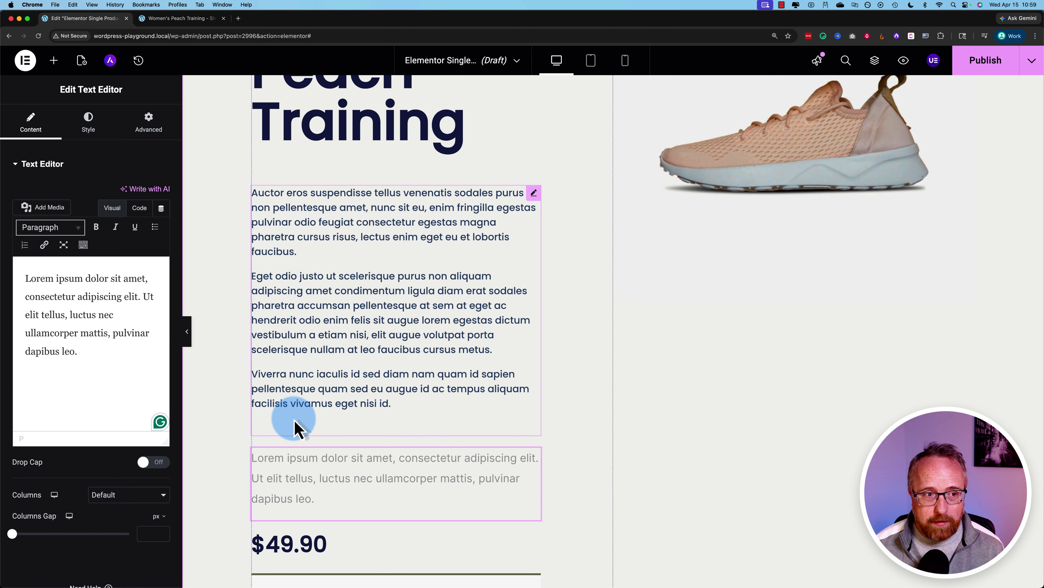
Link the new text widget's content to the ACF Field dynamic tag with Creator as its key
{"action": "scroll", "coordinate": [192, 282], "scroll_direction": "down", "scroll_amount": 1}
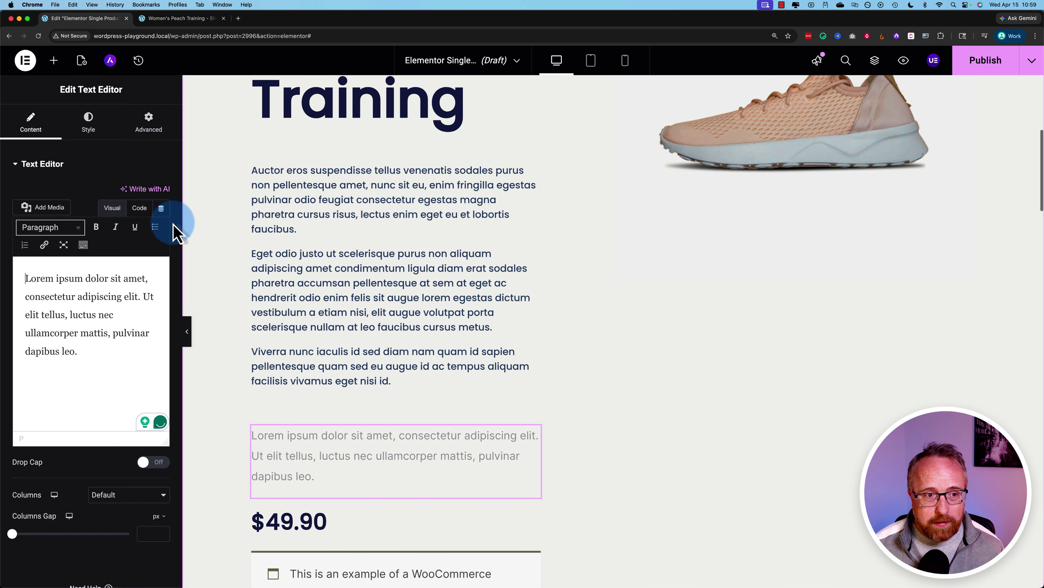
{"action": "left_click", "coordinate": [161, 209]}
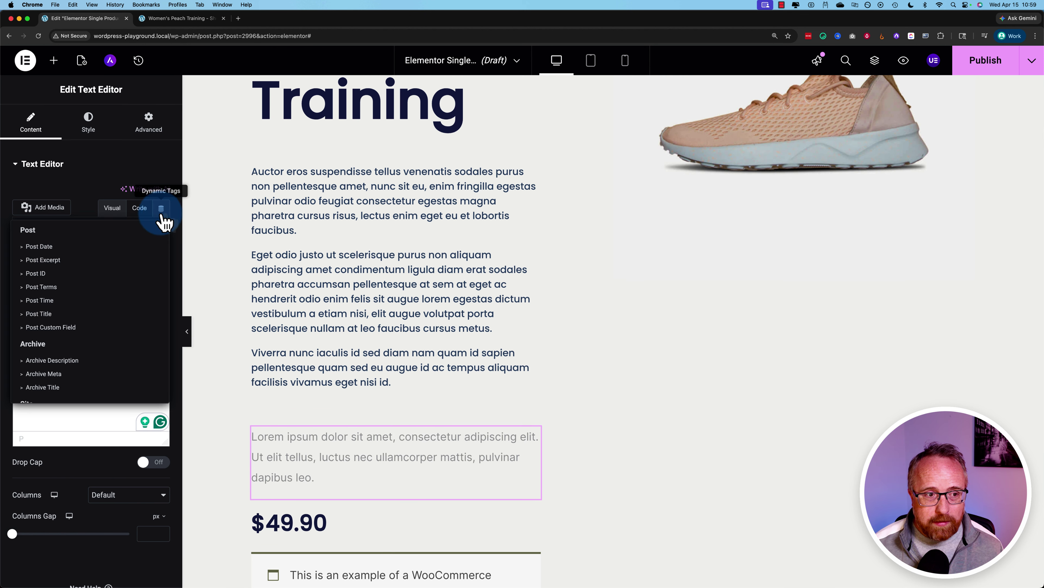
{"action": "scroll", "coordinate": [64, 329], "scroll_direction": "down", "scroll_amount": 10}
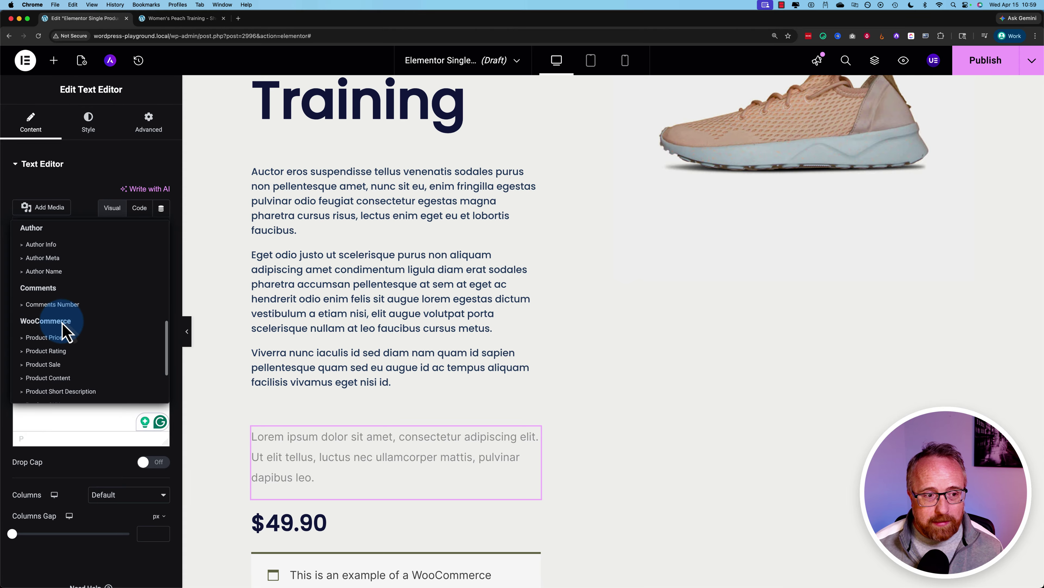
{"action": "scroll", "coordinate": [52, 350], "scroll_direction": "down", "scroll_amount": 5}
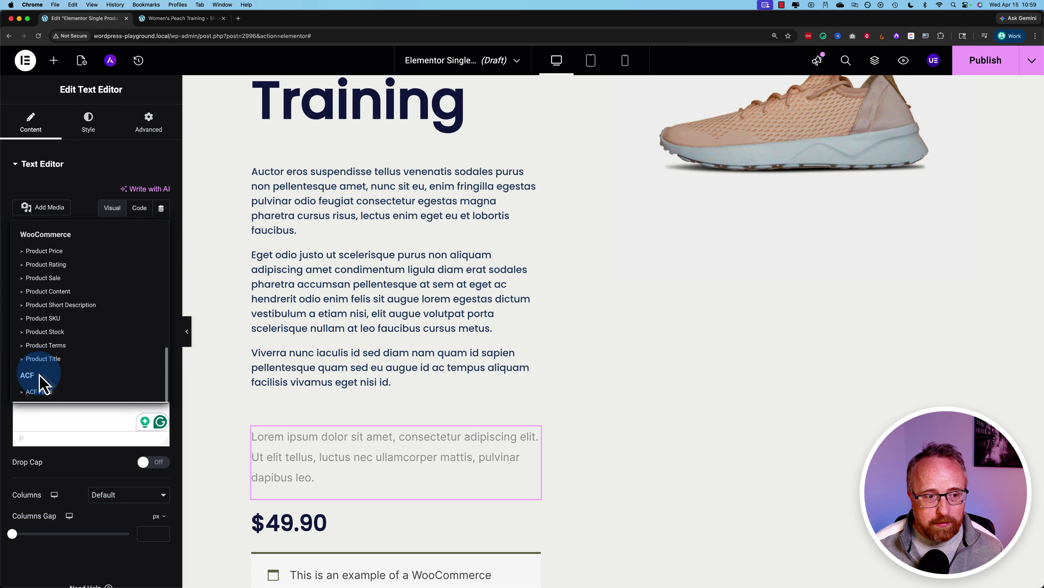
{"action": "left_click", "coordinate": [37, 393]}
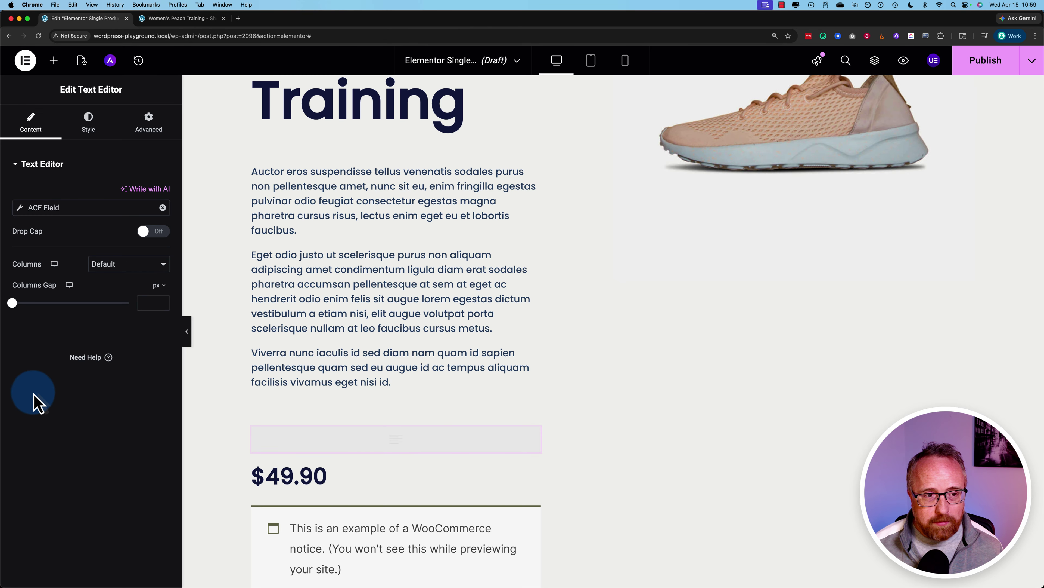
{"action": "left_click", "coordinate": [88, 211]}
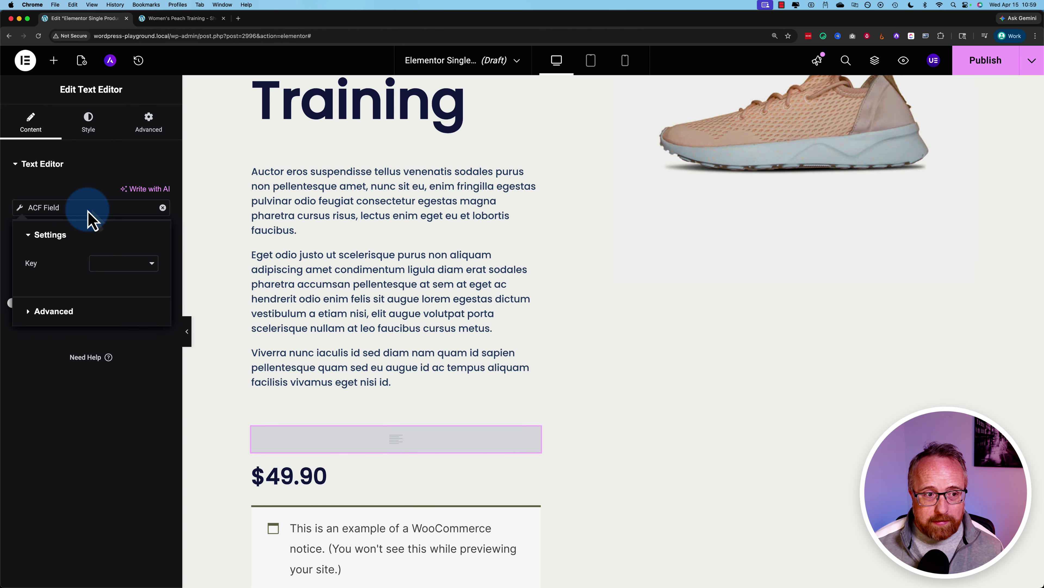
{"action": "left_click", "coordinate": [148, 263]}
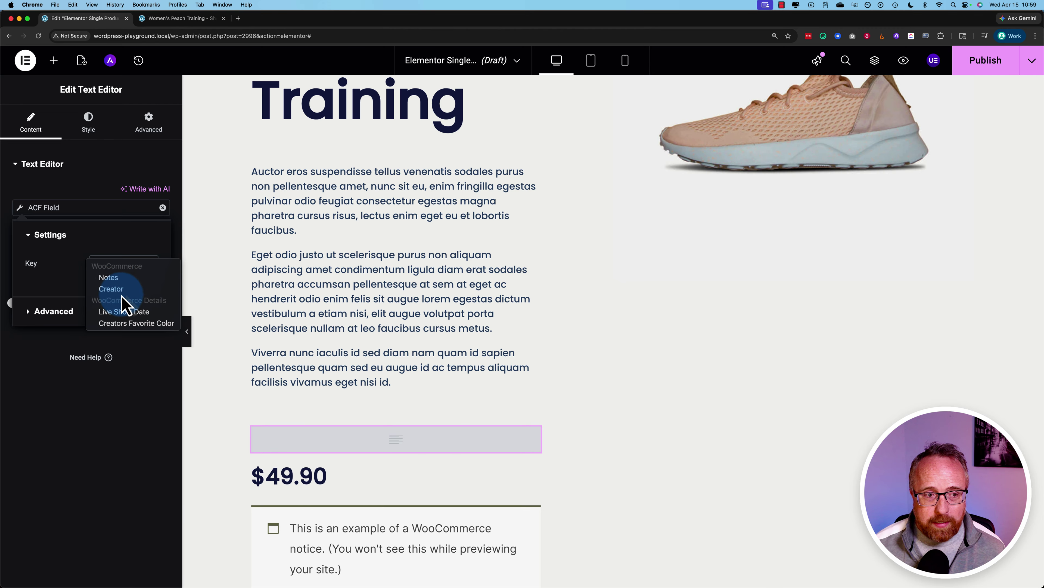
{"action": "left_click", "coordinate": [111, 289]}
Put the text "Created by:" before the Creator field's dynamic value
{"action": "left_click", "coordinate": [33, 317]}
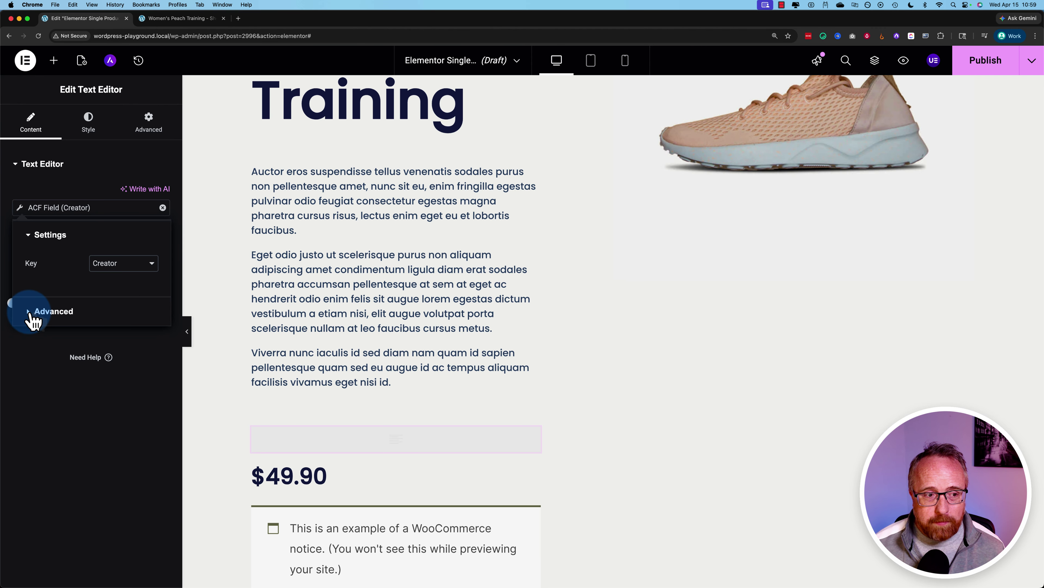
{"action": "left_click", "coordinate": [284, 436]}
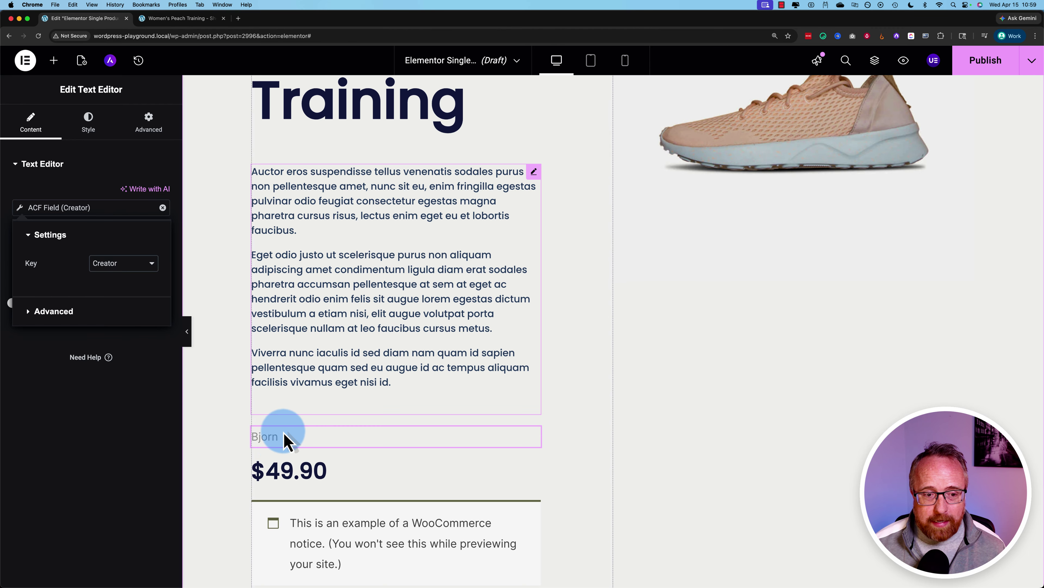
{"action": "left_click", "coordinate": [37, 312]}
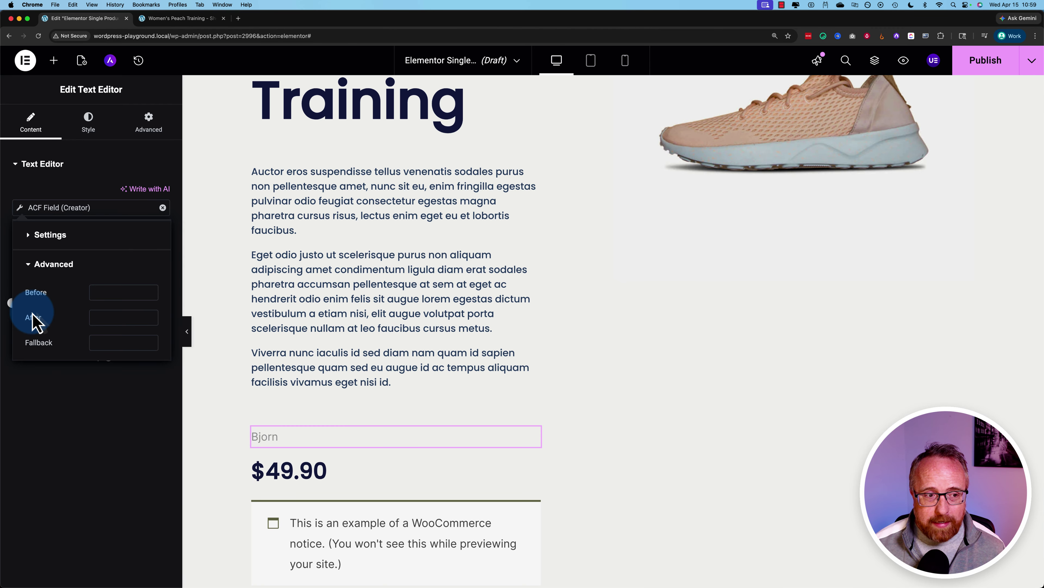
{"action": "left_click", "coordinate": [103, 295]}
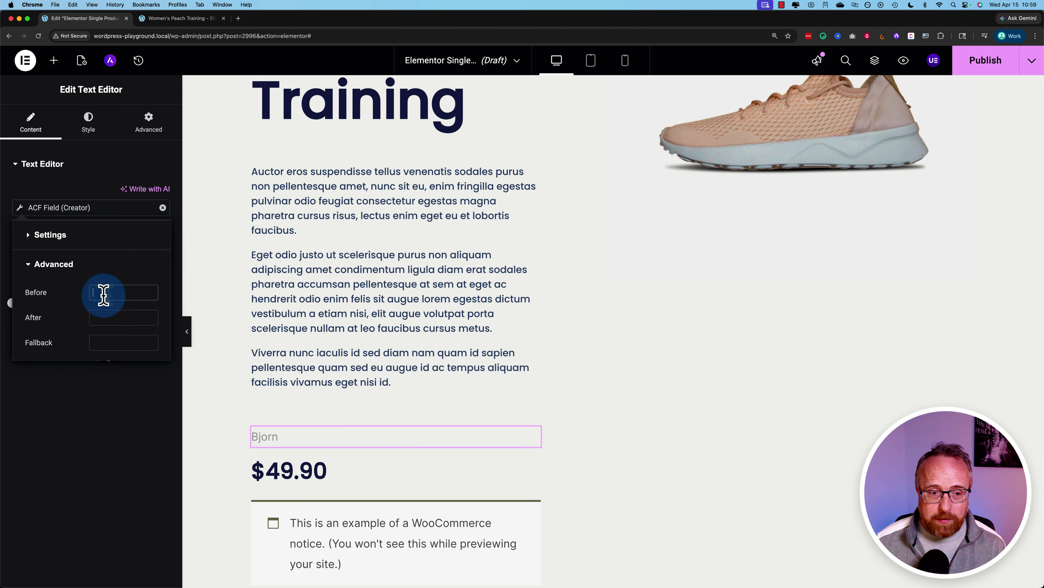
{"action": "type", "text": "Created by:"}
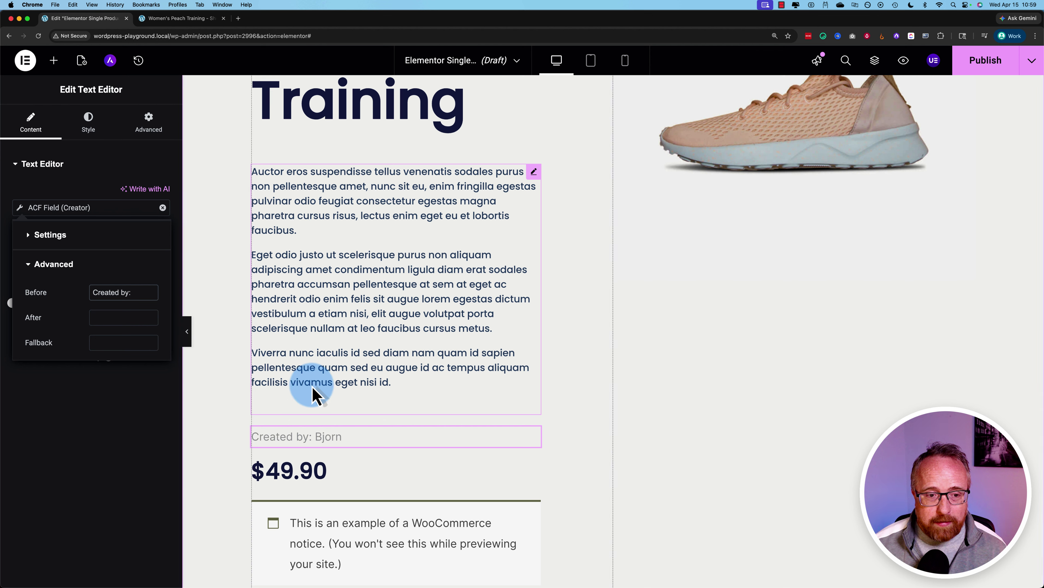
Copy the product description's style onto the "Created by:" text widget
{"action": "left_click", "coordinate": [313, 395]}
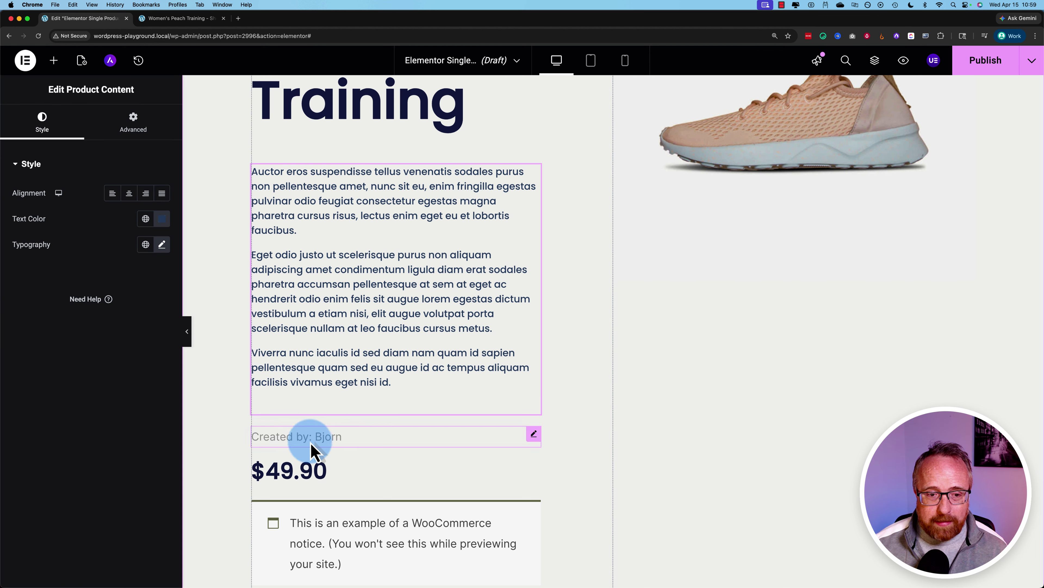
{"action": "right_click", "coordinate": [361, 314]}
{"action": "left_click", "coordinate": [387, 339]}
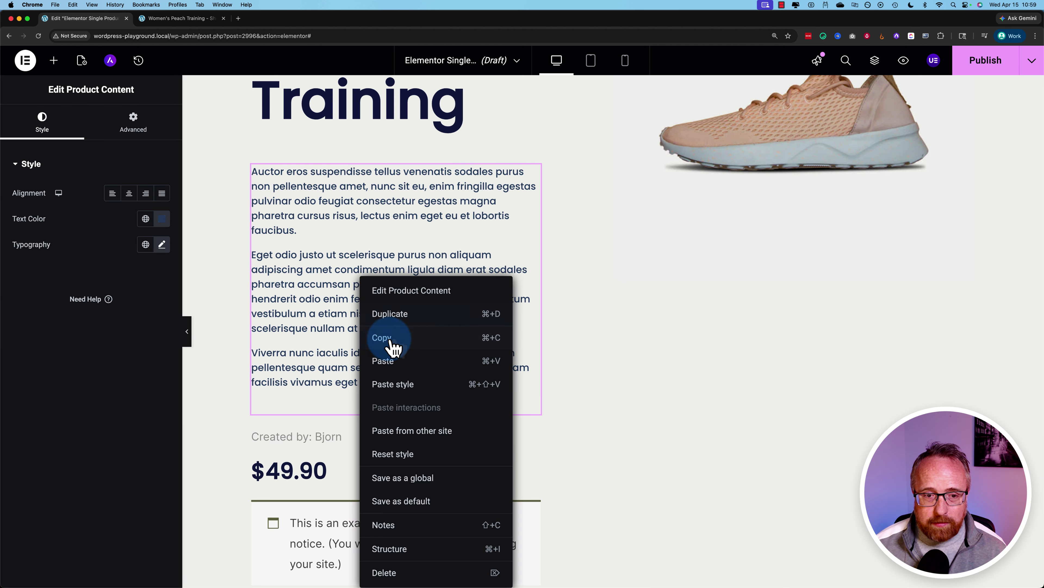
{"action": "right_click", "coordinate": [291, 445]}
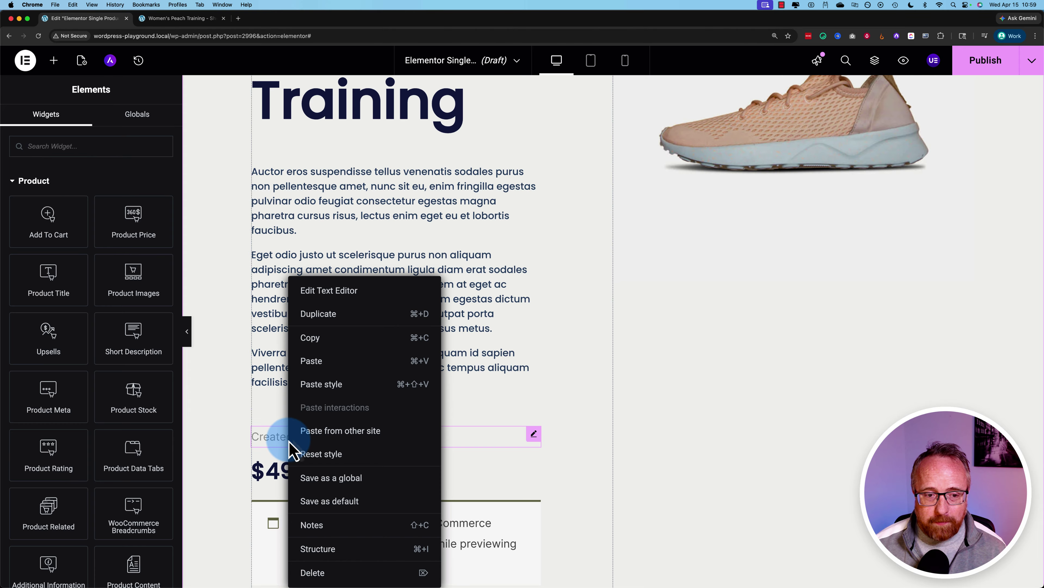
{"action": "left_click", "coordinate": [314, 387]}
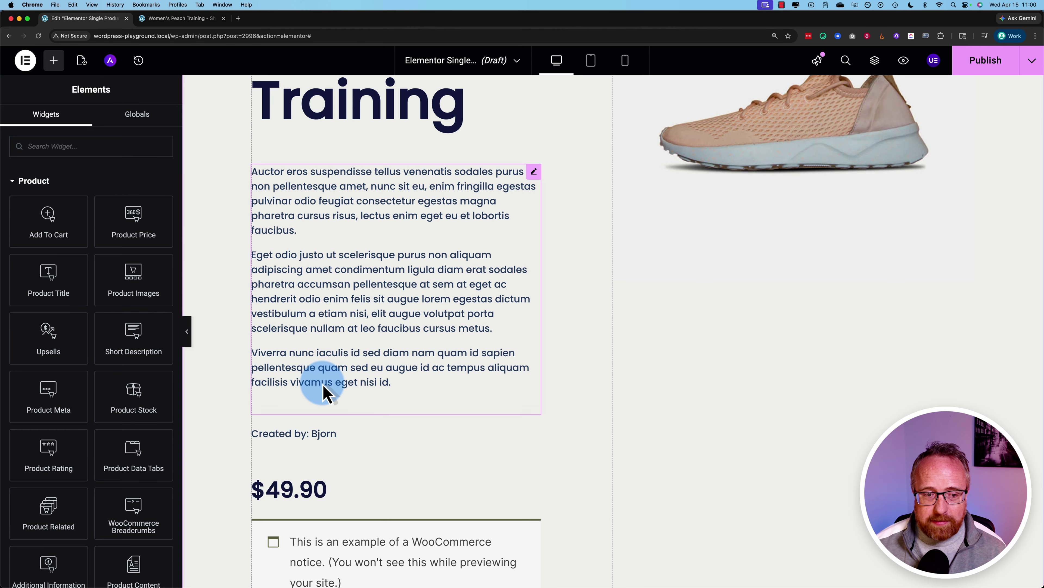
Duplicate the "Created by:" text widget and set the copy's ACF field key to Notes
{"action": "right_click", "coordinate": [324, 437]}
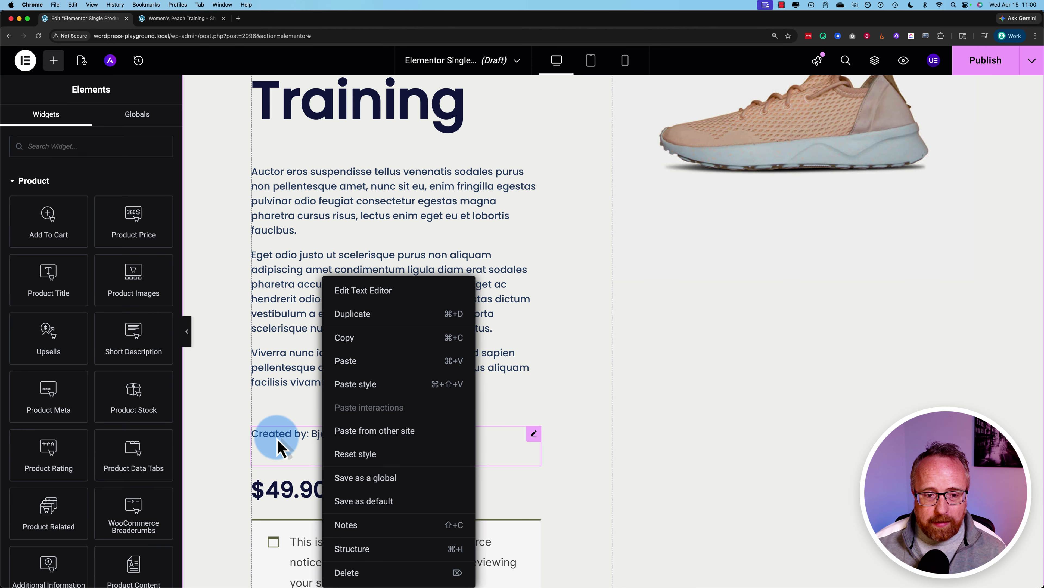
{"action": "left_click", "coordinate": [370, 315]}
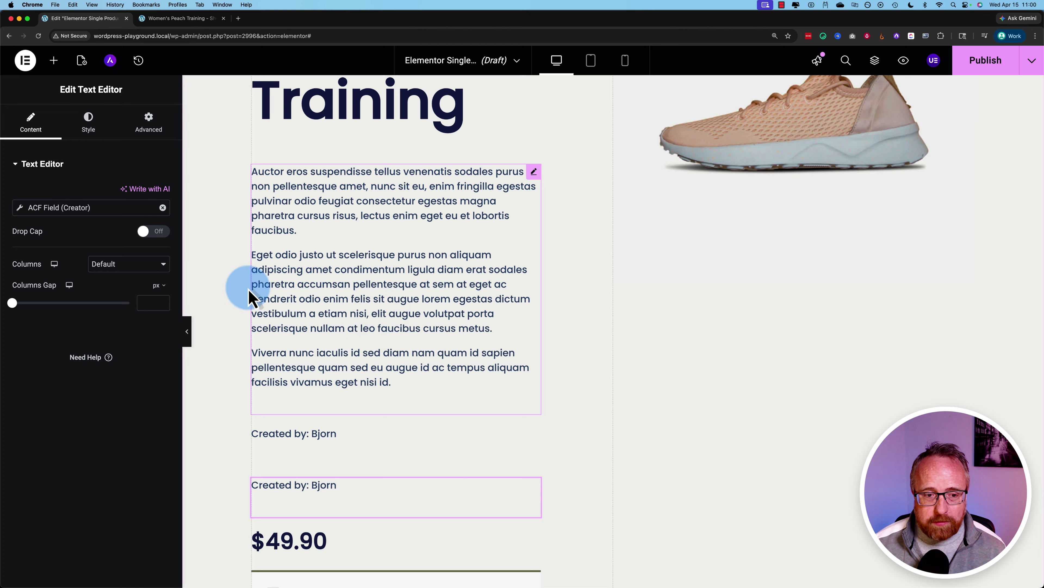
{"action": "left_click", "coordinate": [103, 212]}
{"action": "left_click", "coordinate": [104, 265]}
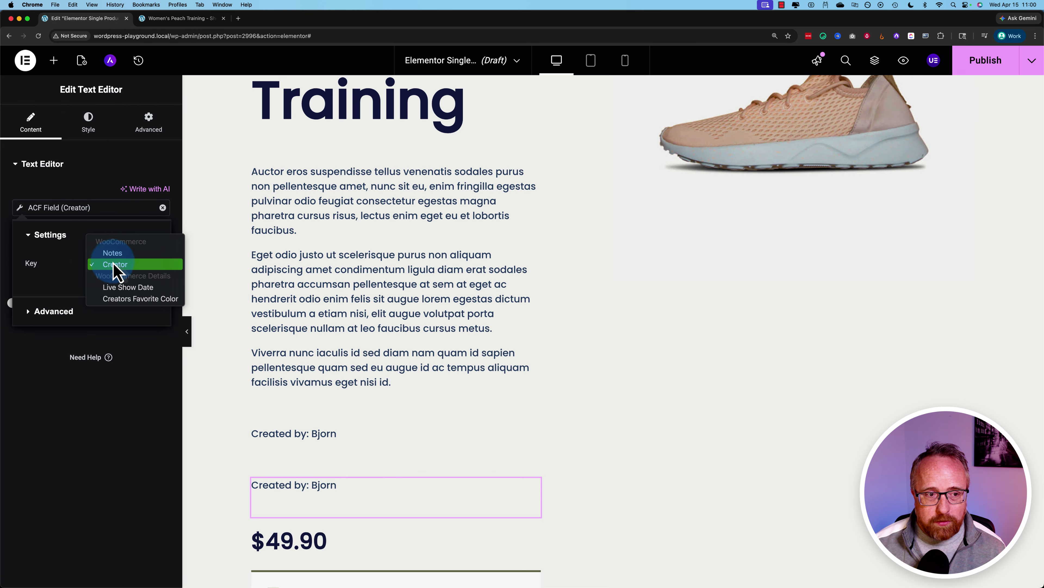
{"action": "left_click", "coordinate": [112, 252]}
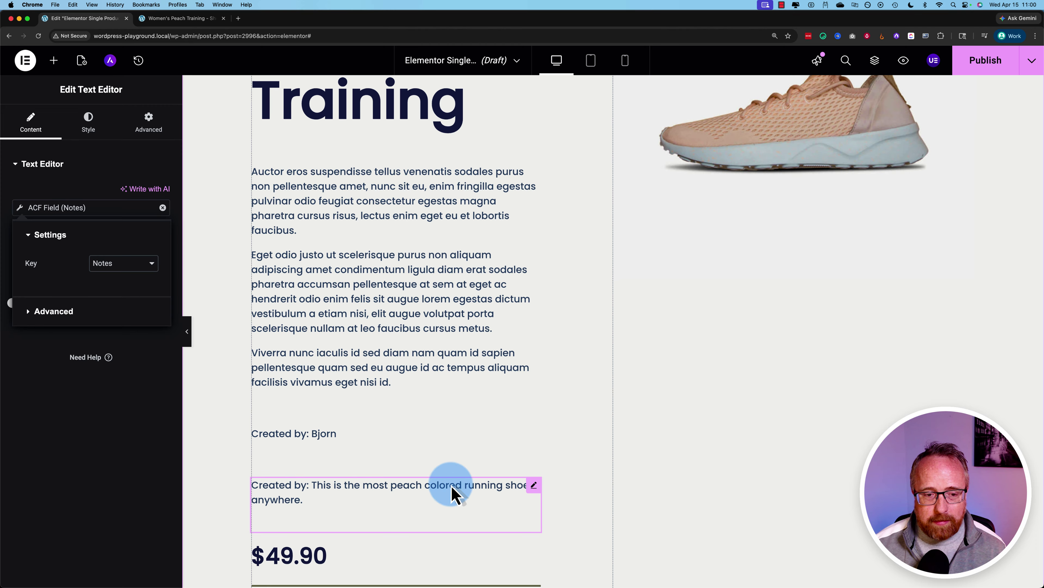
Replace the text before the Notes field's dynamic value with "Notes:"
{"action": "left_click", "coordinate": [27, 313]}
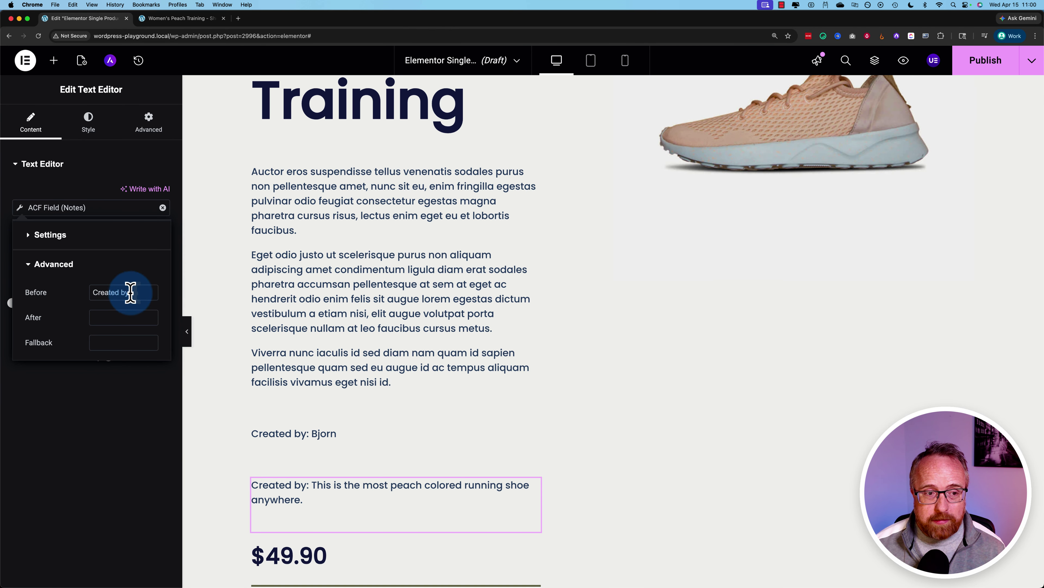
{"action": "left_click_drag", "start_coordinate": [128, 294], "coordinate": [84, 303]}
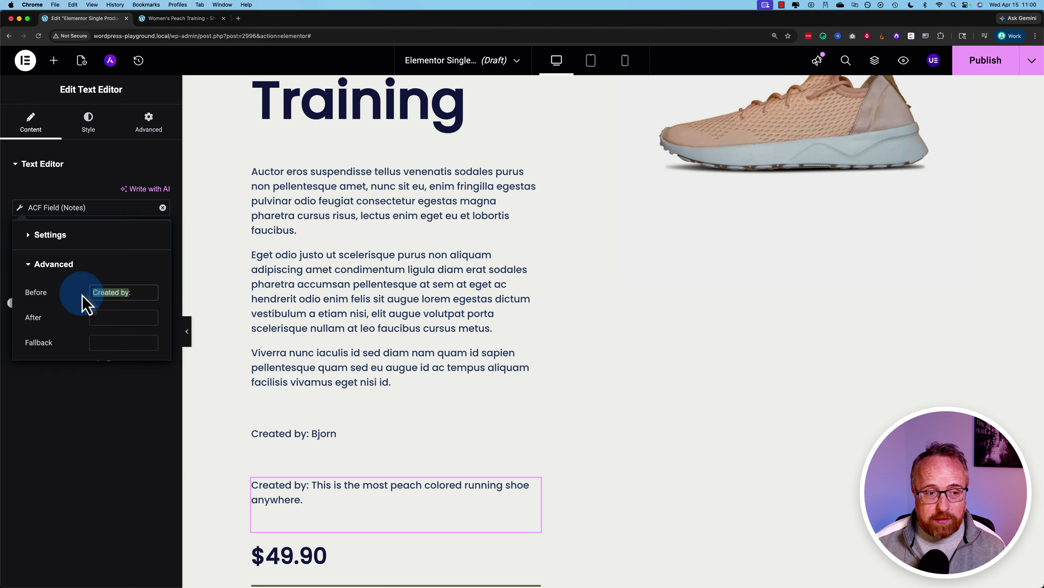
{"action": "type", "text": "Notes:"}
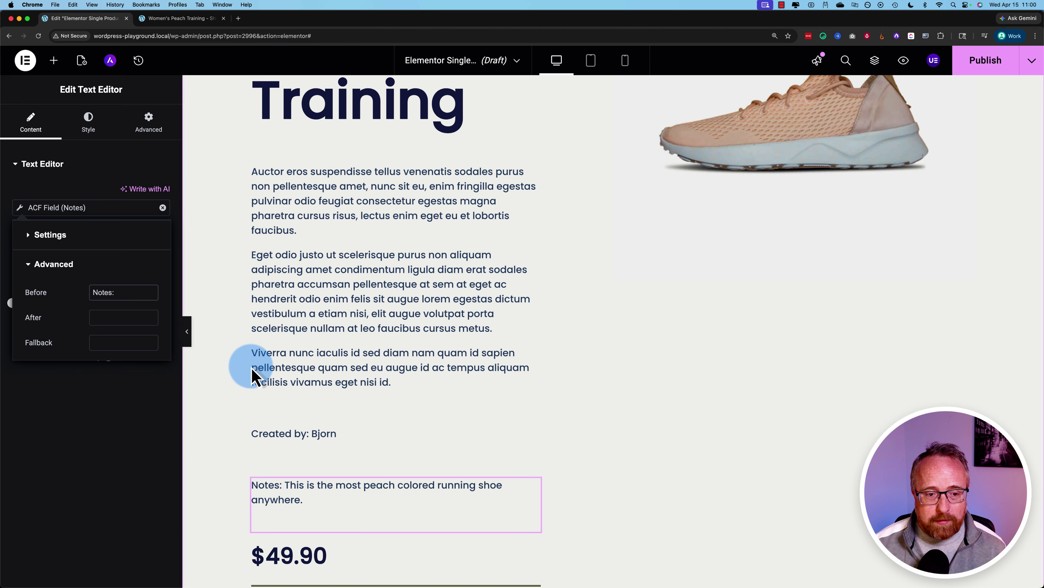
Duplicate the "Notes:" text widget and set the copy's ACF field key to Live Show Date
{"action": "right_click", "coordinate": [319, 490]}
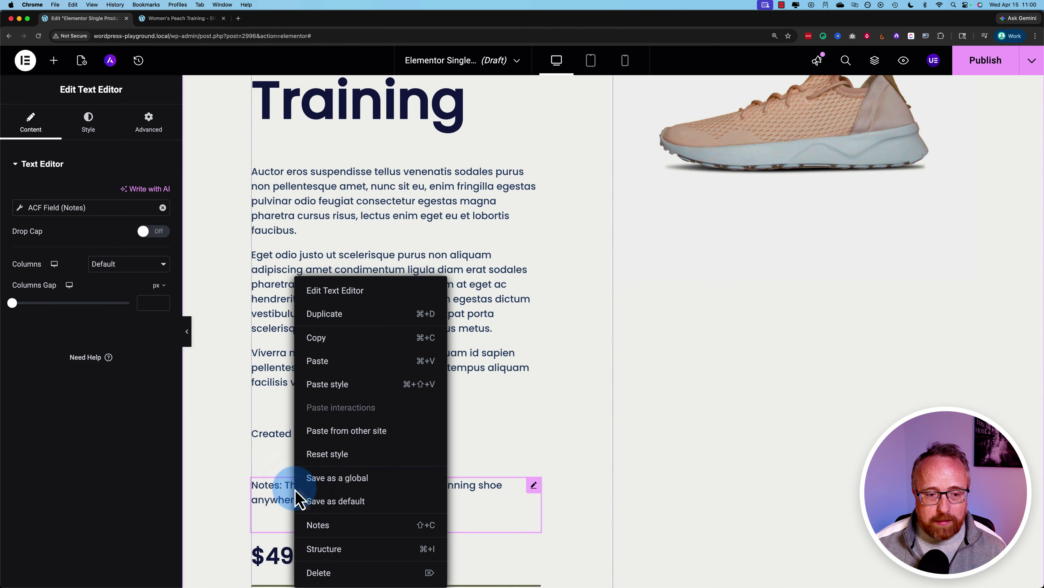
{"action": "left_click", "coordinate": [330, 314]}
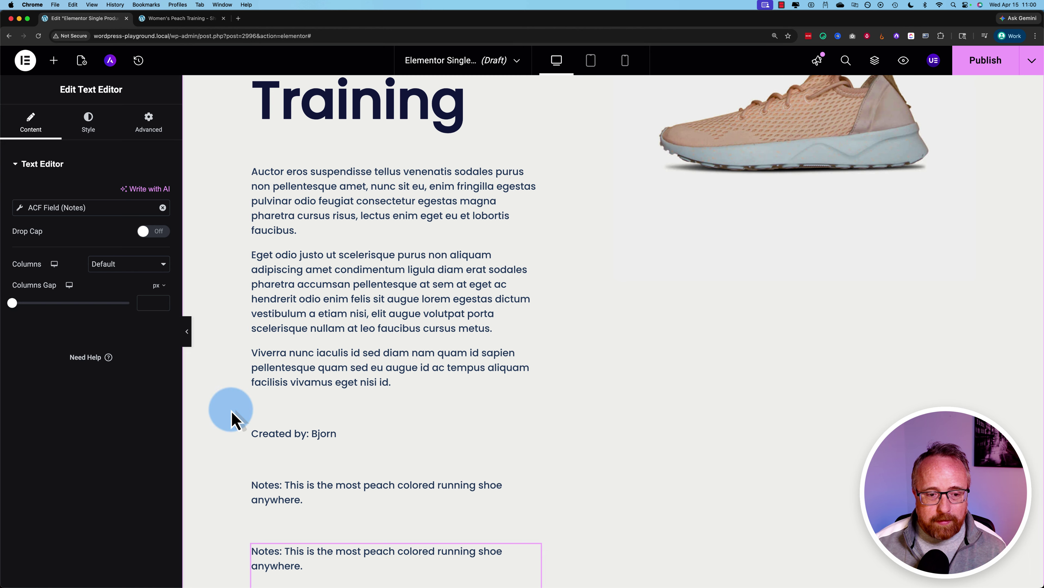
{"action": "scroll", "coordinate": [226, 413], "scroll_direction": "down", "scroll_amount": 6}
{"action": "left_click", "coordinate": [133, 198]}
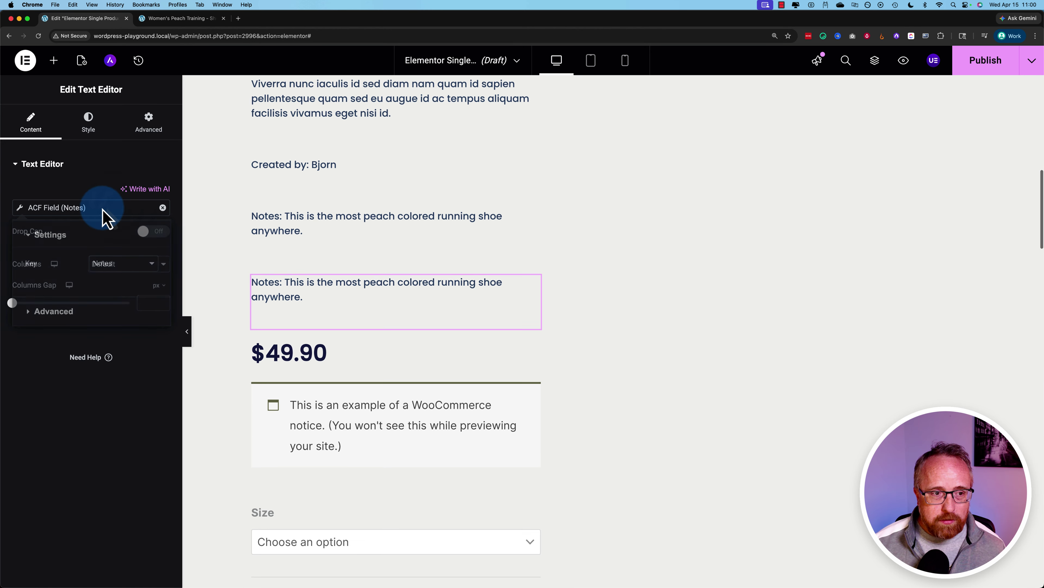
{"action": "left_click", "coordinate": [107, 266]}
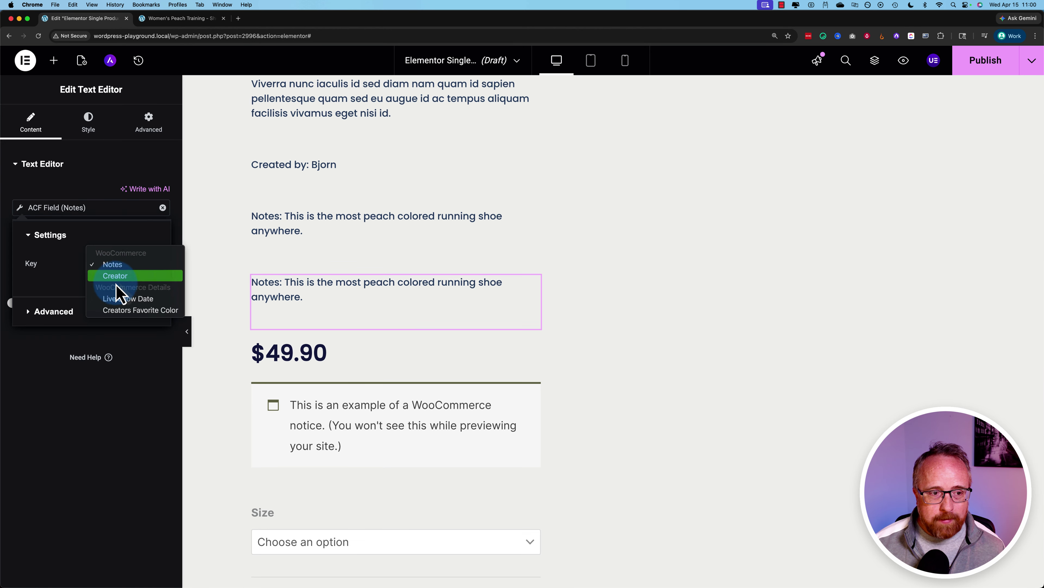
{"action": "left_click", "coordinate": [117, 308]}
Replace the text before the Live Show Date field's dynamic value with "Date of next live show:"
{"action": "left_click", "coordinate": [116, 312]}
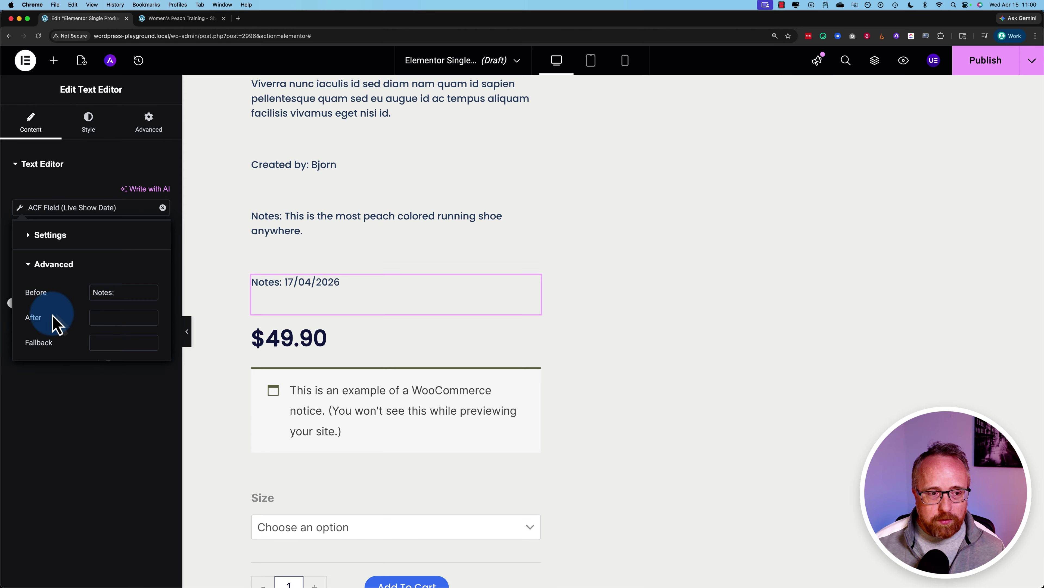
{"action": "left_click", "coordinate": [105, 291]}
{"action": "type", "text": "Date of n"}
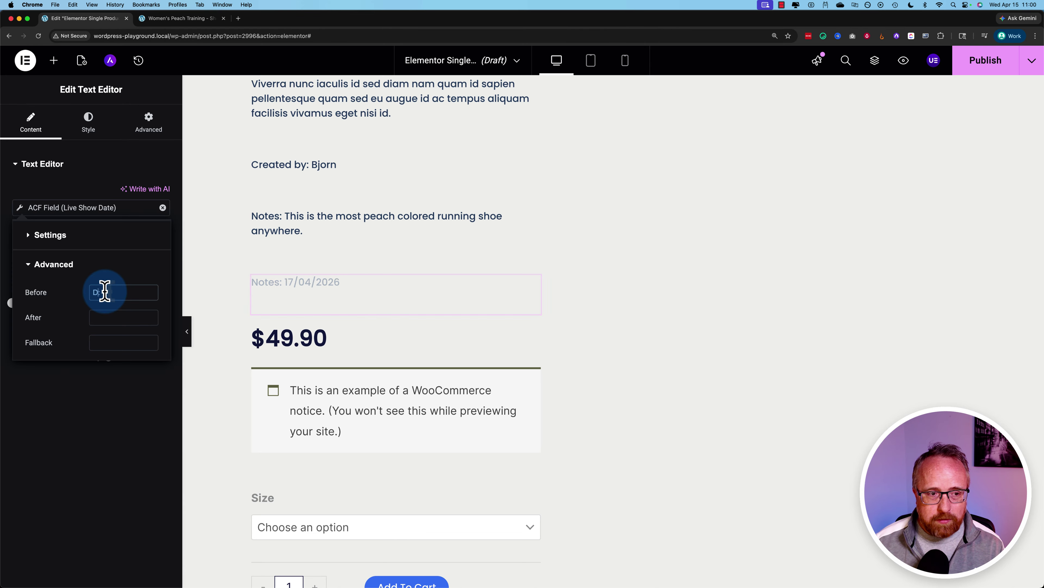
{"action": "type", "text": "ext live"}
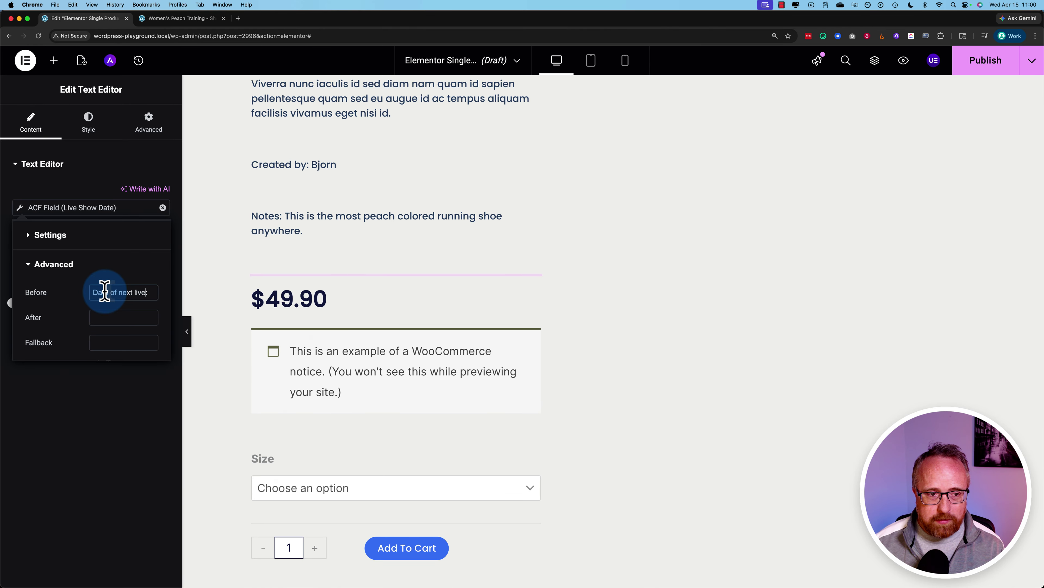
{"action": "type", "text": " show:"}
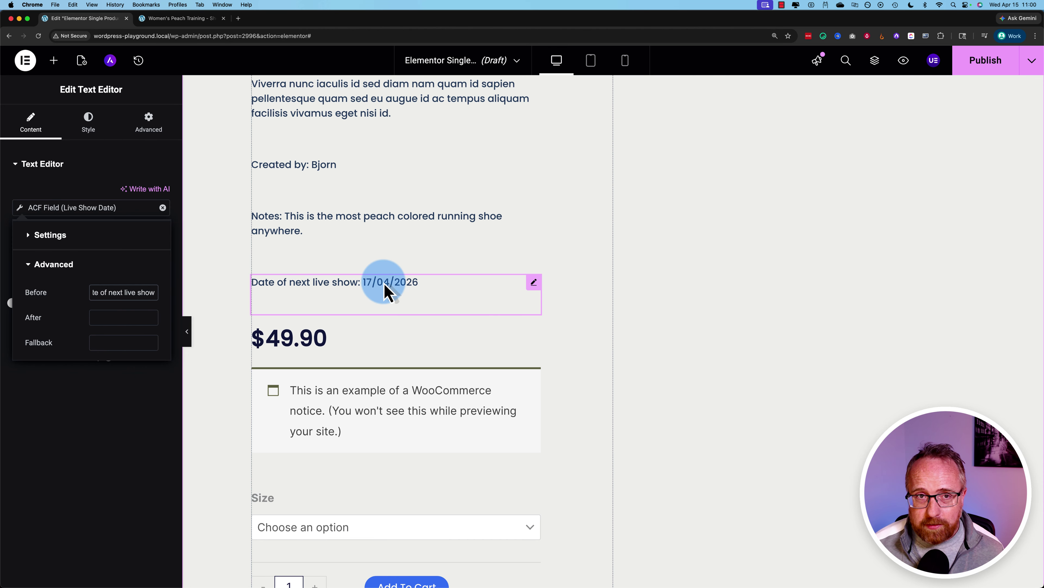
Duplicate the "Date of next live show:" text widget and set the copy's ACF field key to Creators Favorite Color
{"action": "right_click", "coordinate": [280, 284]}
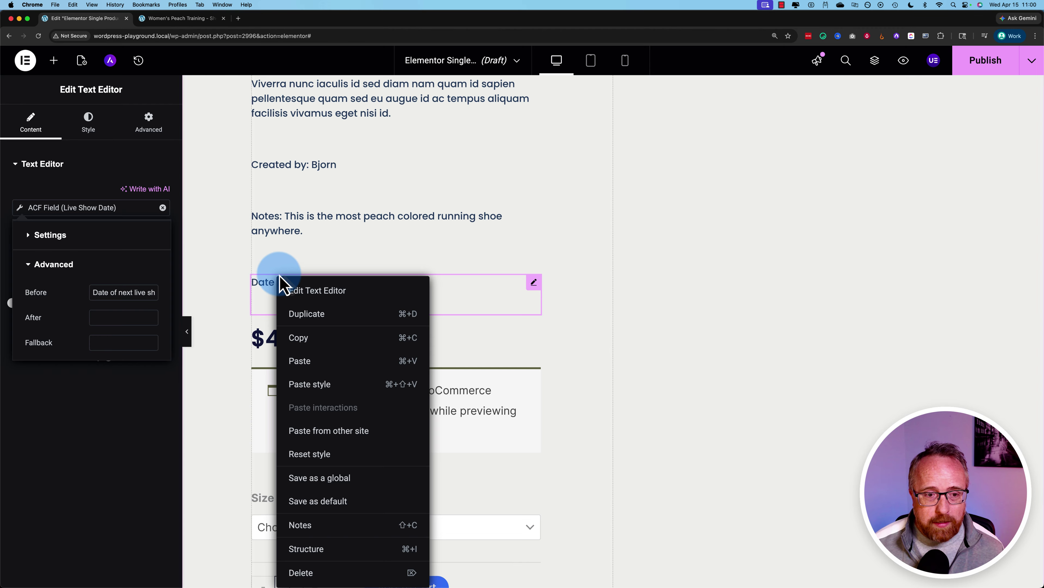
{"action": "left_click", "coordinate": [328, 315]}
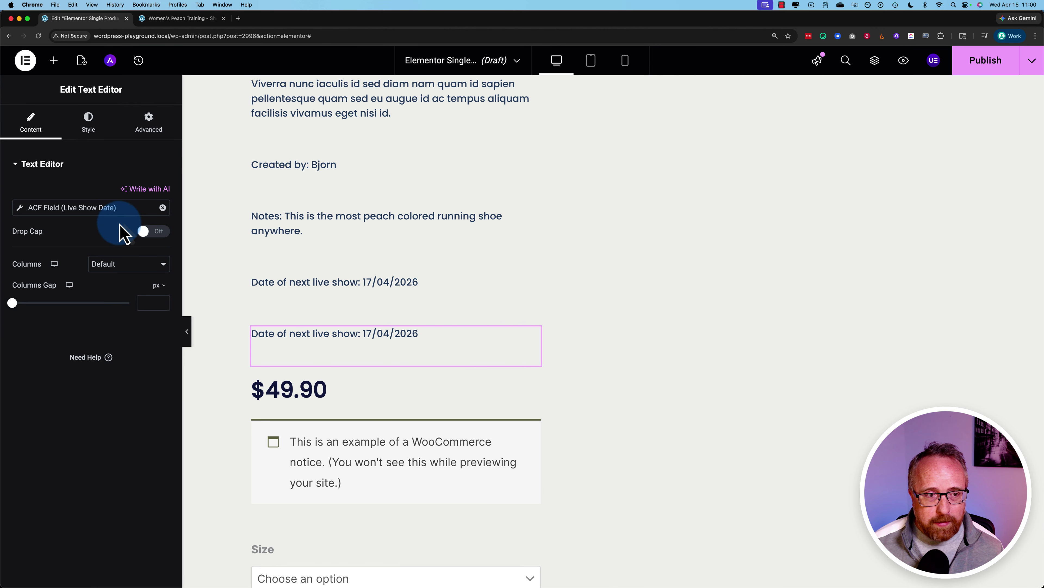
{"action": "left_click", "coordinate": [119, 264]}
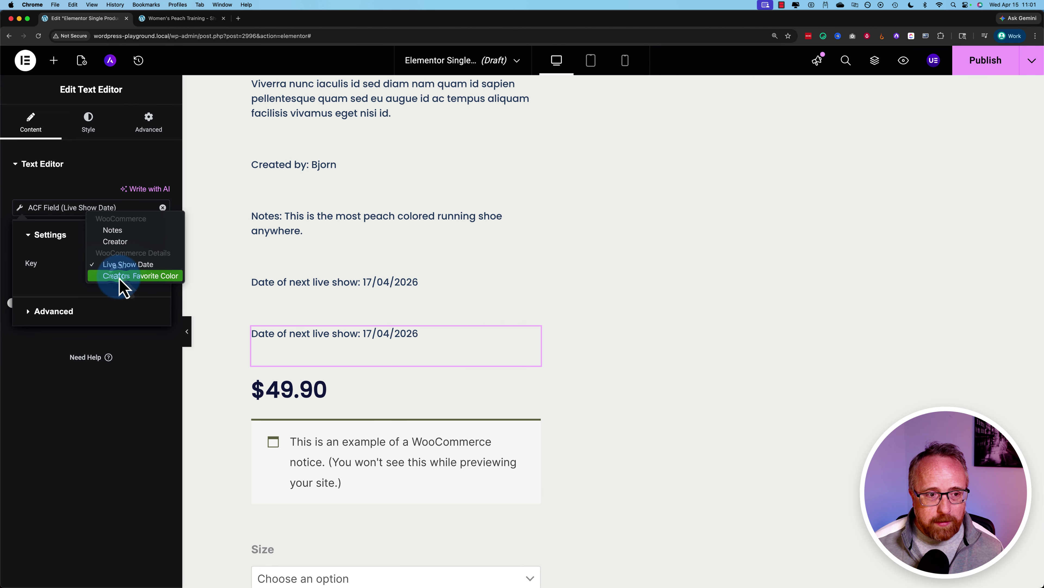
{"action": "left_click", "coordinate": [120, 277]}
Replace the text before the Creators Favorite Color field's dynamic value with "Creator's fav color:"
{"action": "left_click", "coordinate": [59, 317]}
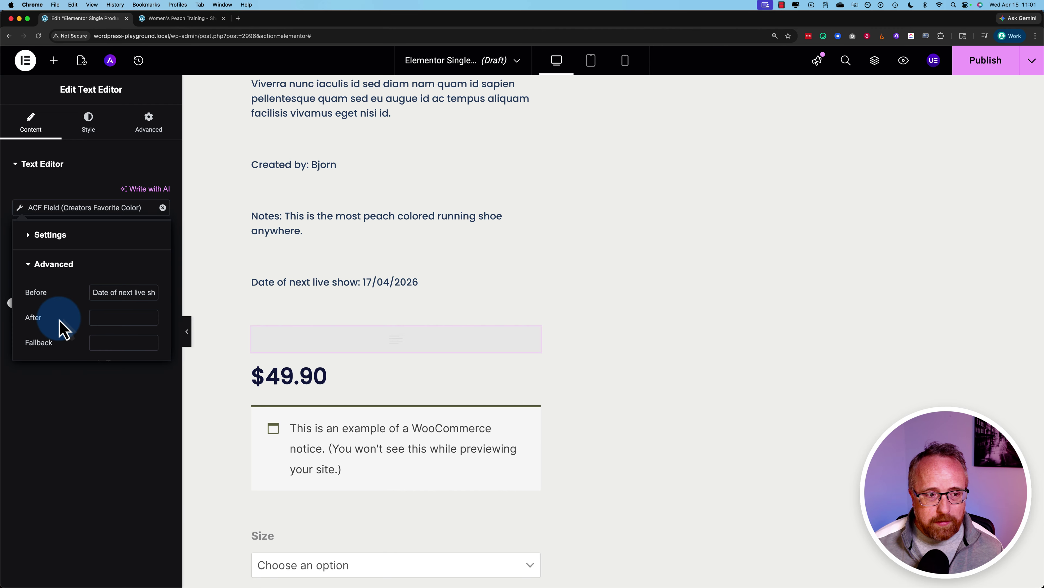
{"action": "left_click", "coordinate": [104, 294]}
{"action": "type", "text": "C"}
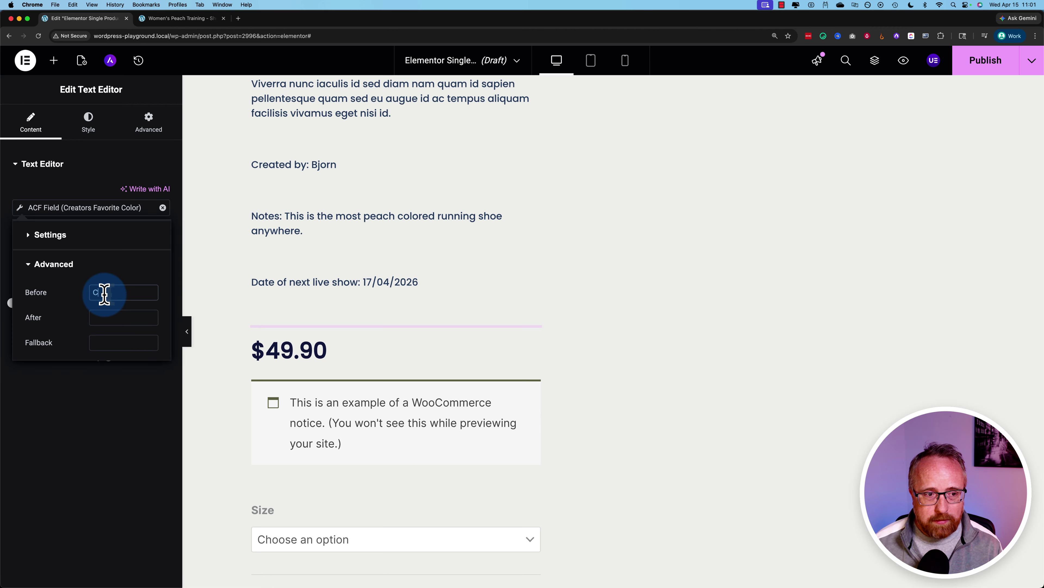
{"action": "type", "text": "reator's f"}
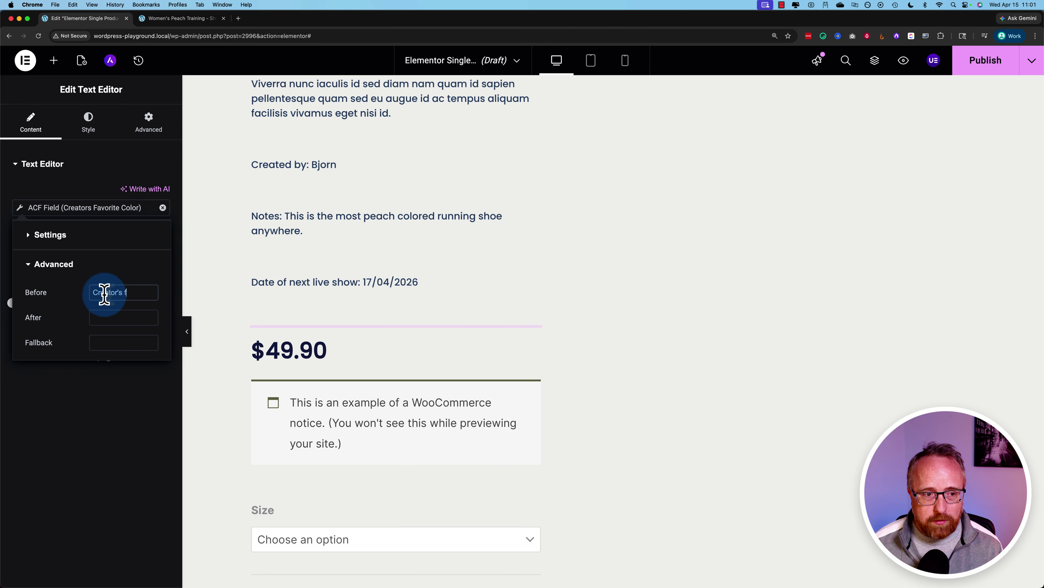
{"action": "type", "text": "av color:"}
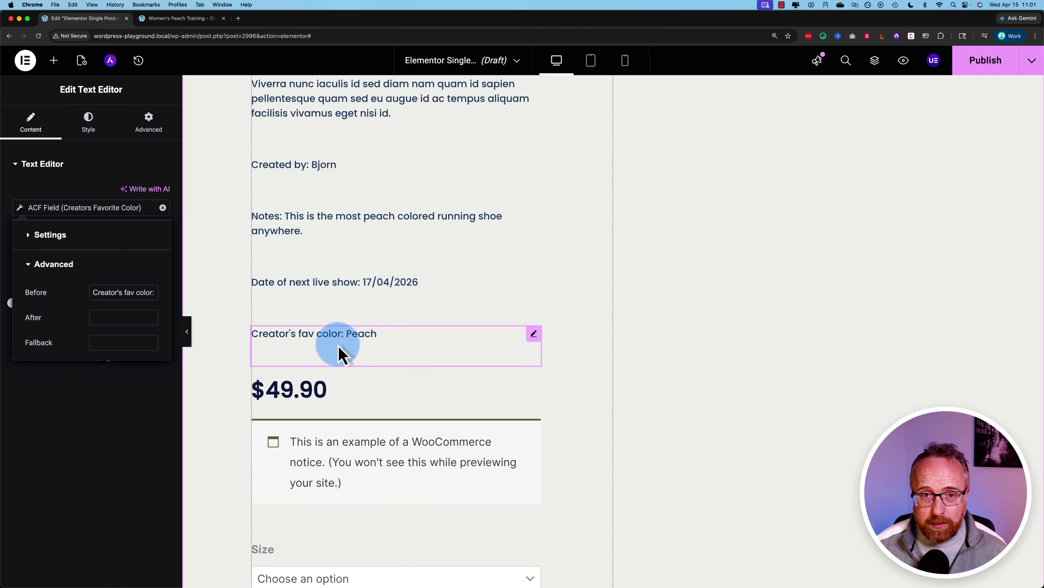
Set the Sticky motion effect of the product images widget to Top
{"action": "scroll", "coordinate": [338, 354], "scroll_direction": "up", "scroll_amount": 3}
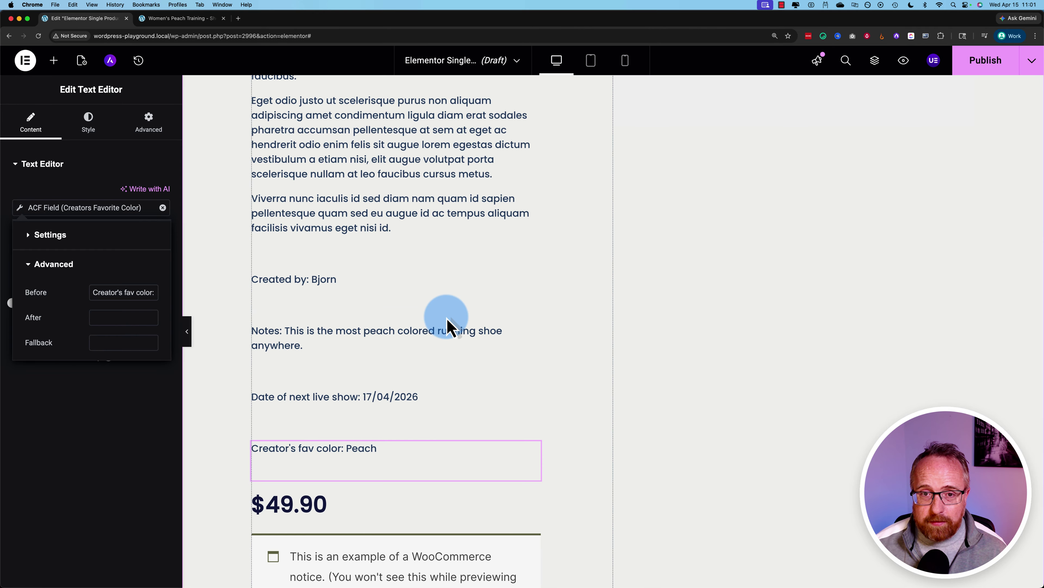
{"action": "scroll", "coordinate": [448, 327], "scroll_direction": "up", "scroll_amount": 3}
{"action": "scroll", "coordinate": [448, 327], "scroll_direction": "down", "scroll_amount": 4}
{"action": "scroll", "coordinate": [448, 327], "scroll_direction": "up", "scroll_amount": 7}
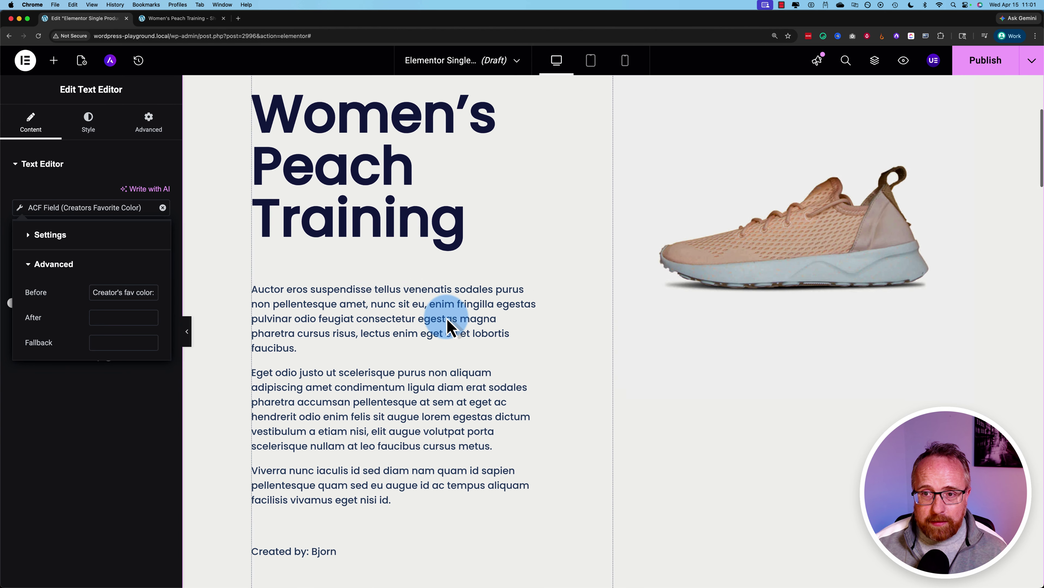
{"action": "left_click", "coordinate": [683, 274]}
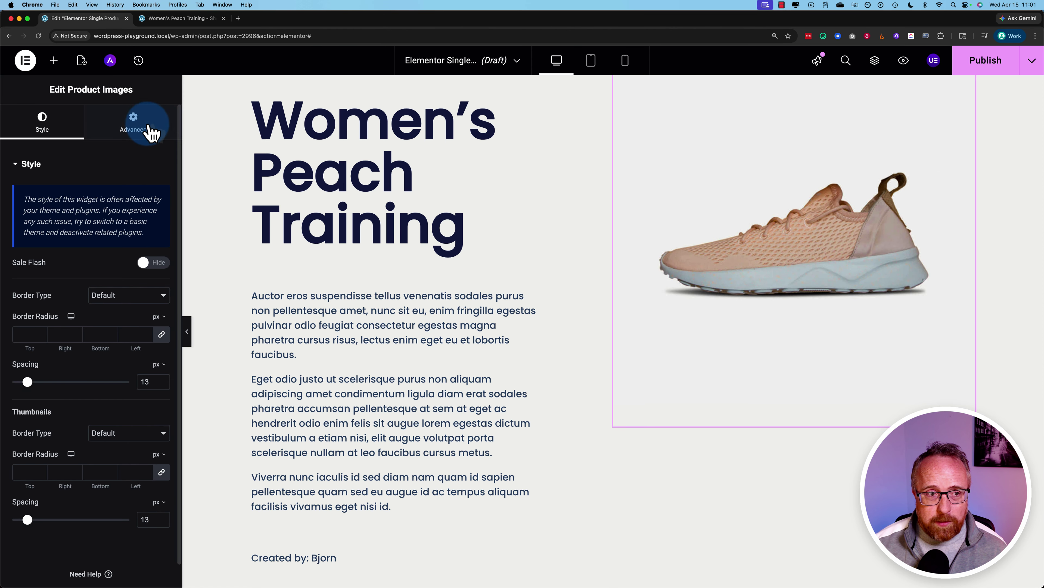
{"action": "left_click", "coordinate": [152, 133]}
{"action": "scroll", "coordinate": [82, 353], "scroll_direction": "down", "scroll_amount": 6}
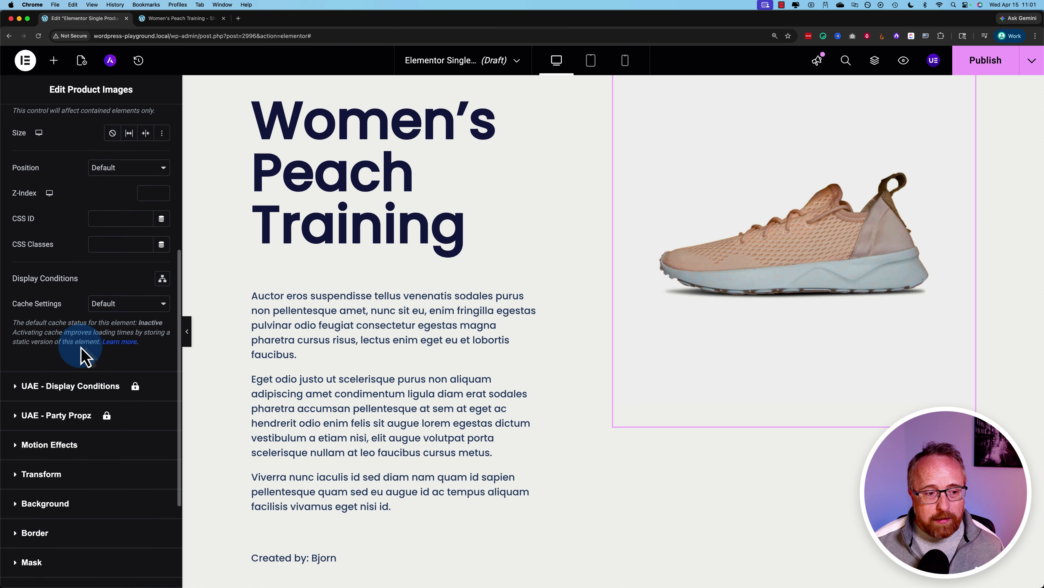
{"action": "scroll", "coordinate": [82, 353], "scroll_direction": "down", "scroll_amount": 4}
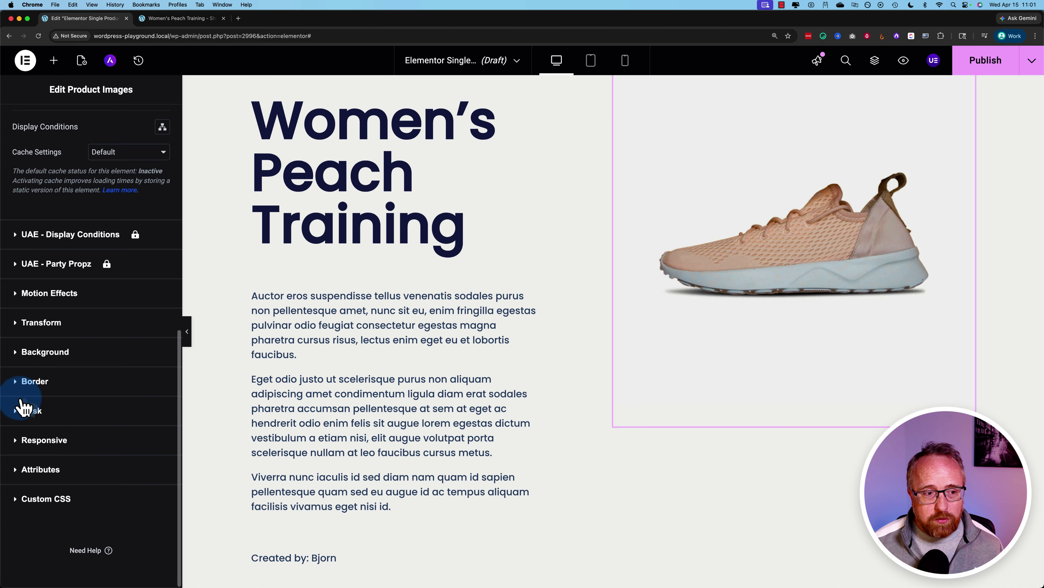
{"action": "left_click", "coordinate": [16, 293]}
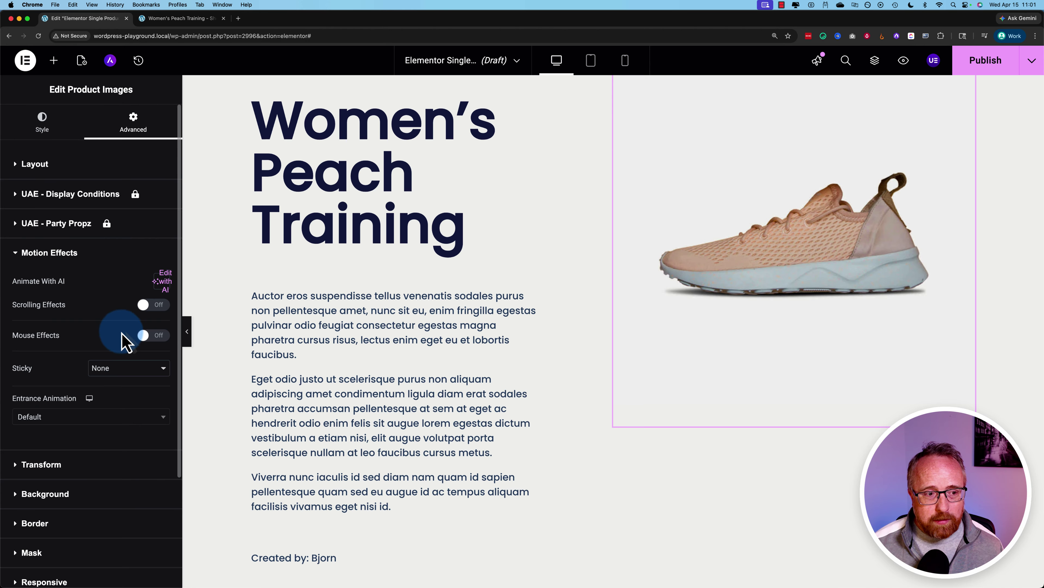
{"action": "scroll", "coordinate": [85, 337], "scroll_direction": "down", "scroll_amount": 1}
{"action": "left_click", "coordinate": [108, 297]}
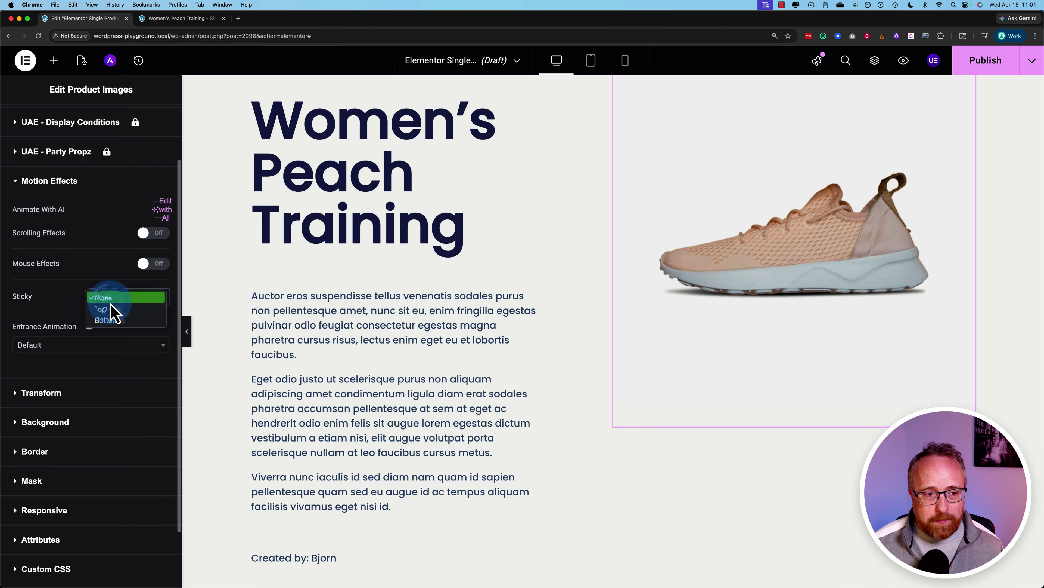
{"action": "left_click", "coordinate": [110, 320]}
Enable Stay In Column for the sticky product images widget and check how it behaves along the page
{"action": "scroll", "coordinate": [41, 370], "scroll_direction": "down", "scroll_amount": 4}
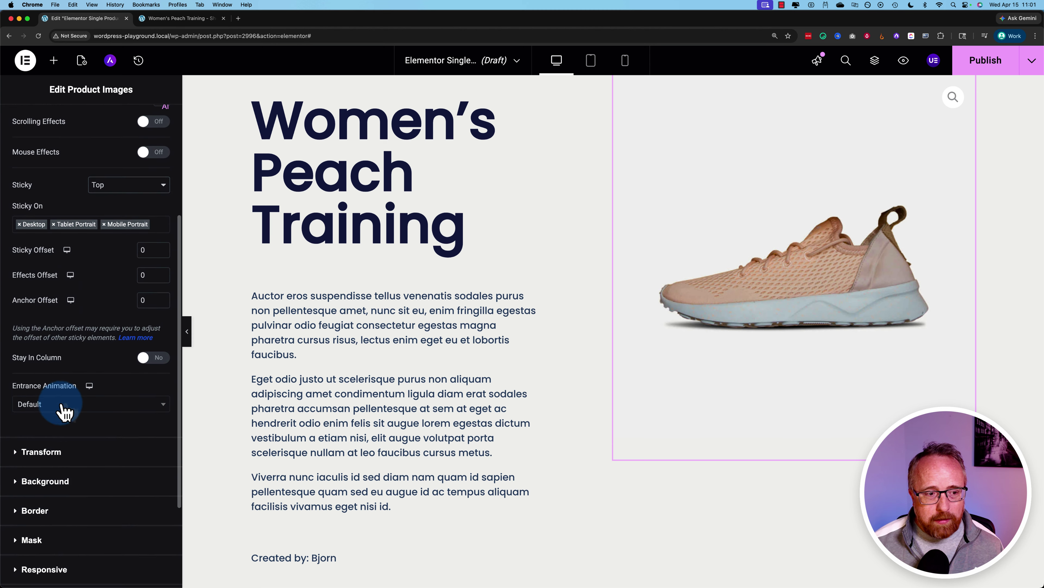
{"action": "left_click", "coordinate": [156, 337]}
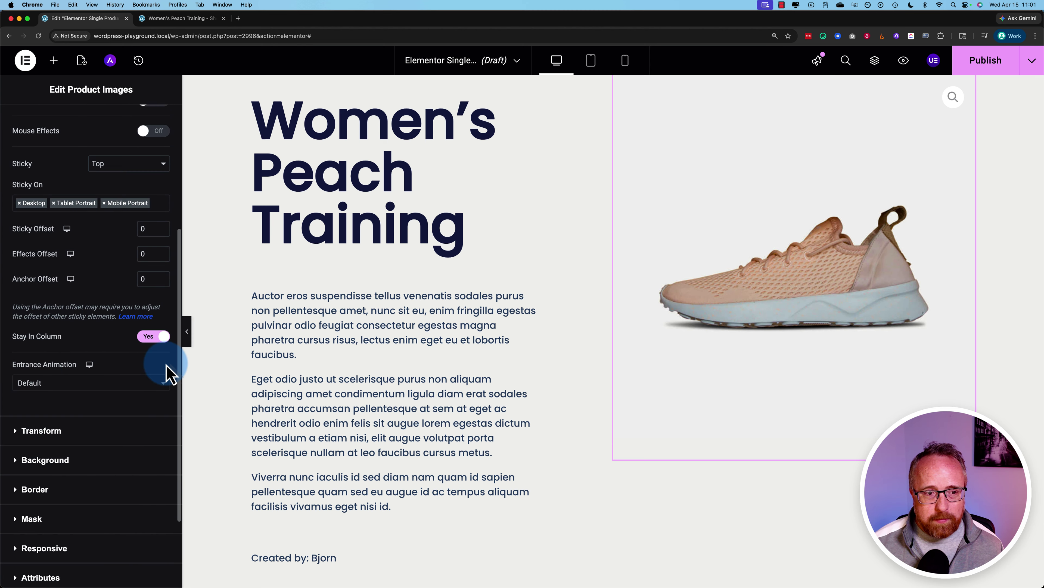
{"action": "scroll", "coordinate": [466, 348], "scroll_direction": "up", "scroll_amount": 5}
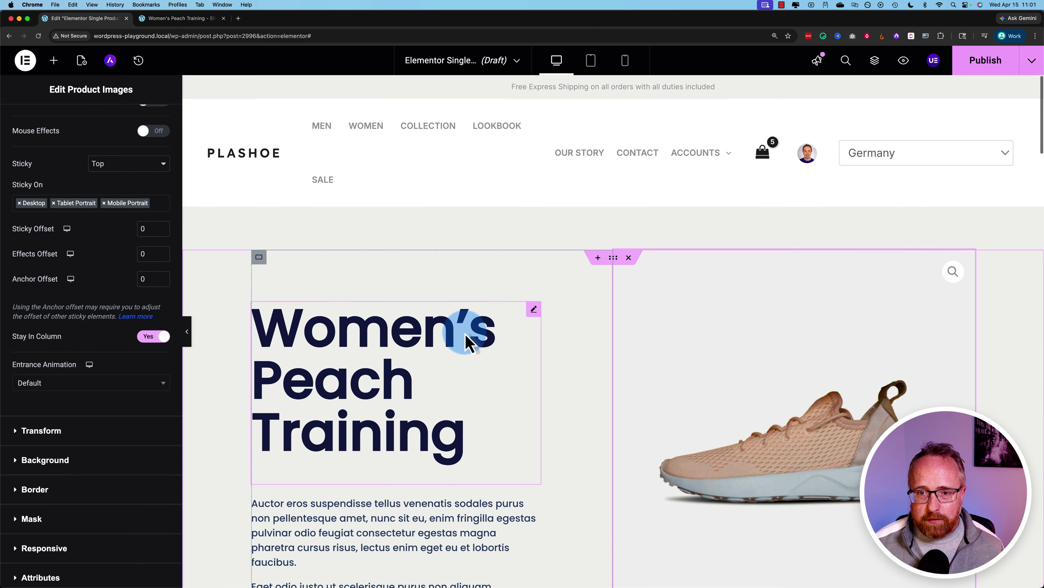
{"action": "scroll", "coordinate": [469, 344], "scroll_direction": "down", "scroll_amount": 12}
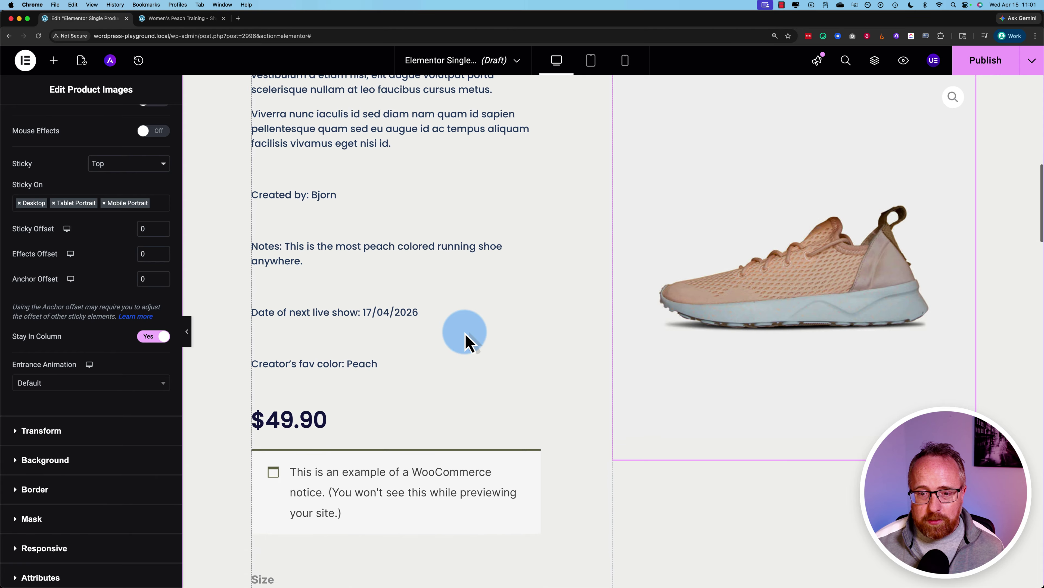
{"action": "scroll", "coordinate": [467, 335], "scroll_direction": "down", "scroll_amount": 15}
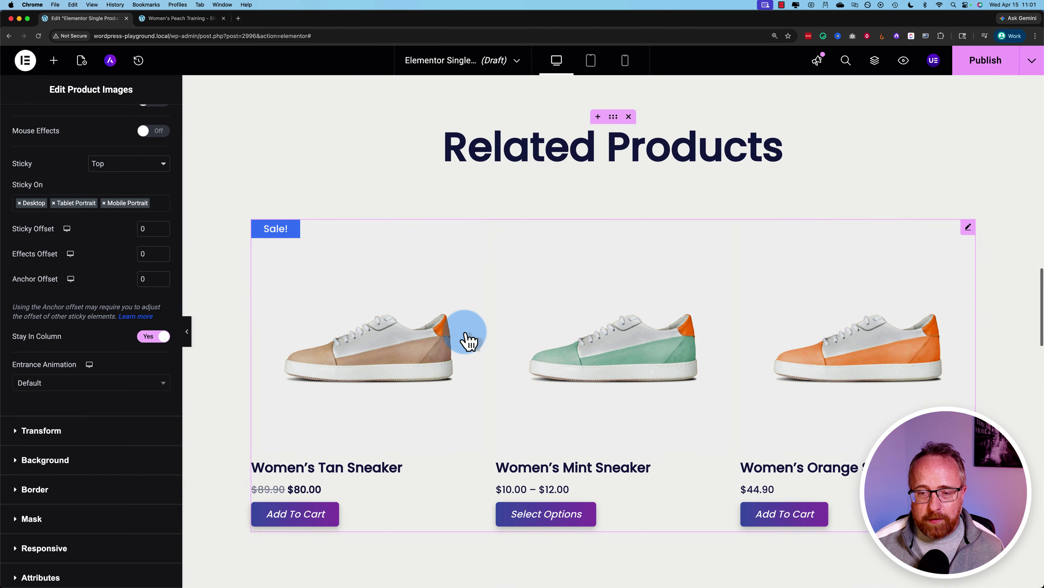
{"action": "scroll", "coordinate": [469, 340], "scroll_direction": "up", "scroll_amount": 15}
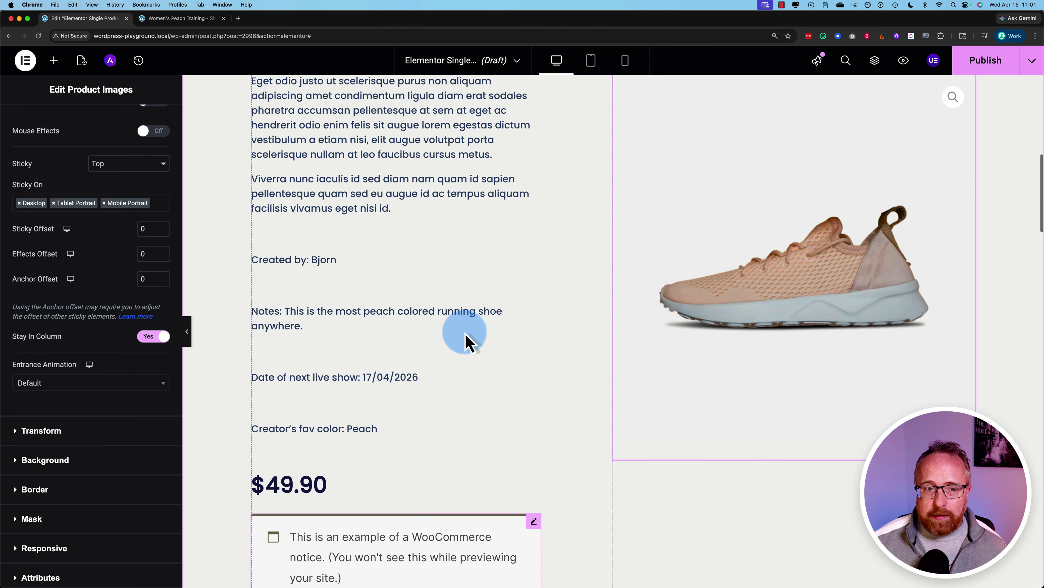
{"action": "scroll", "coordinate": [468, 340], "scroll_direction": "up", "scroll_amount": 5}
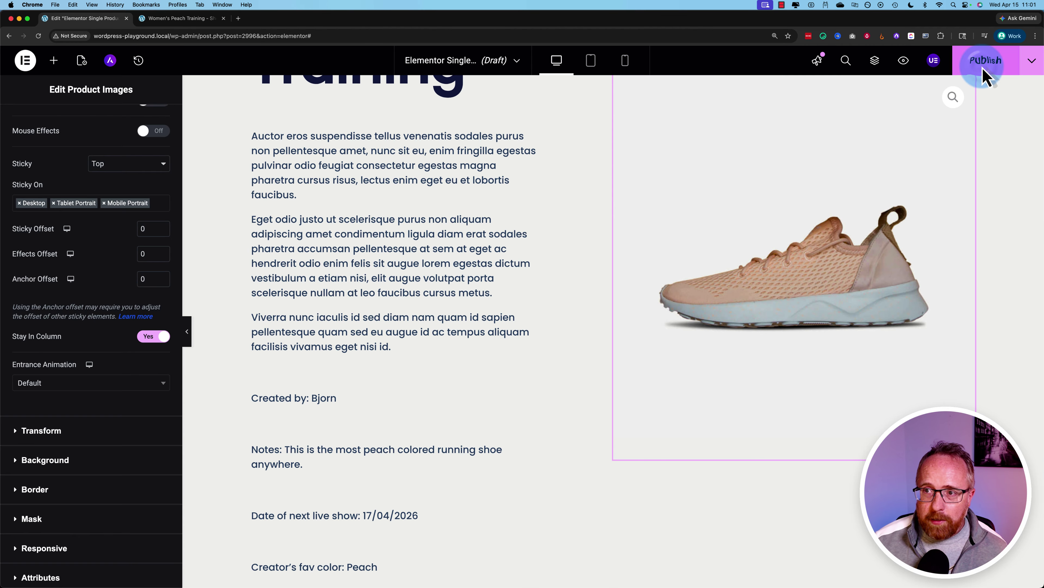
Publish the single product template with the display condition Include Products, reviewing the other condition options before saving
{"action": "left_click", "coordinate": [984, 70]}
{"action": "left_click", "coordinate": [520, 341]}
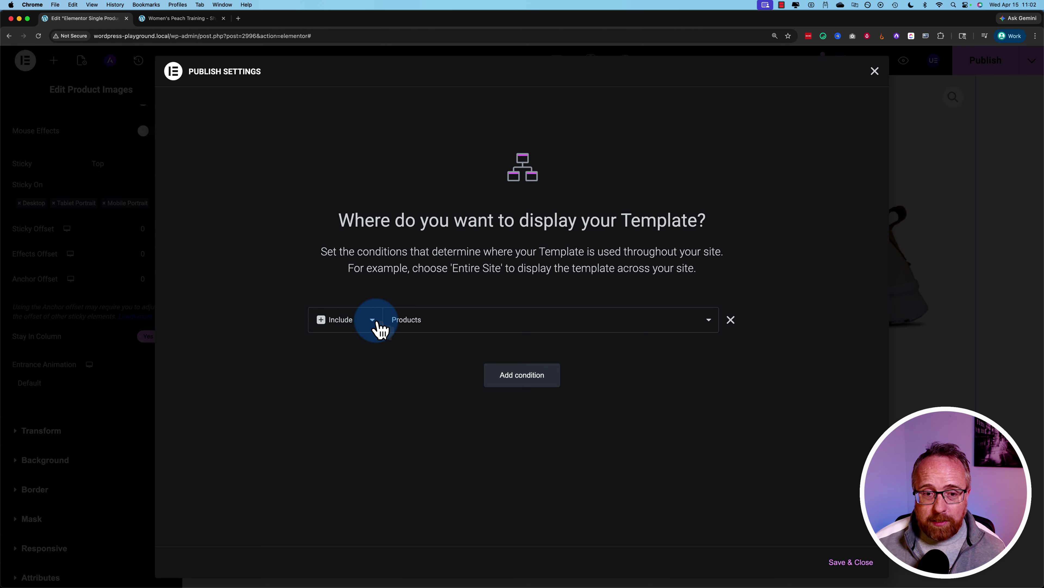
{"action": "left_click", "coordinate": [412, 320]}
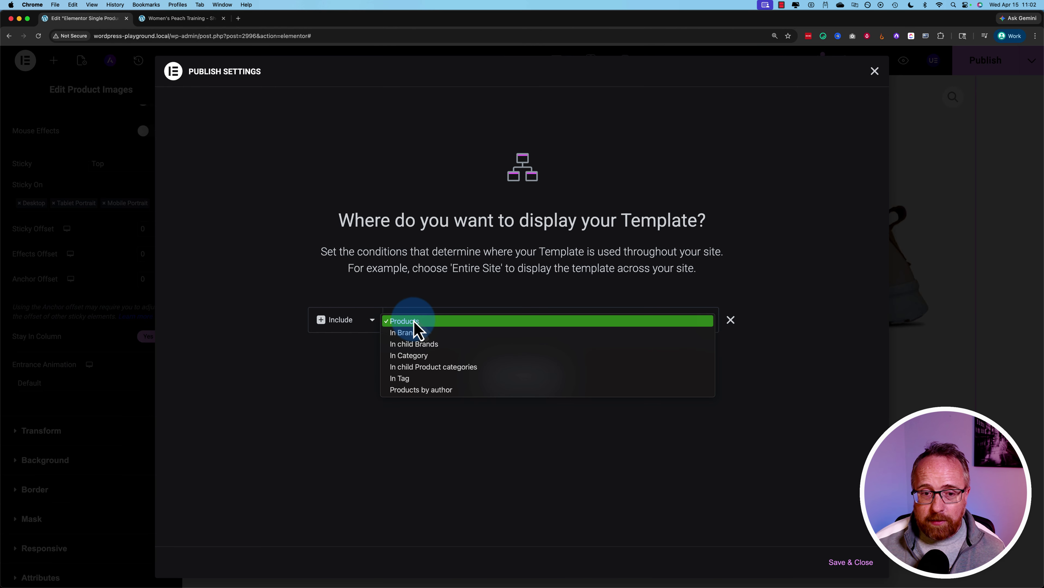
{"action": "left_click", "coordinate": [383, 321]}
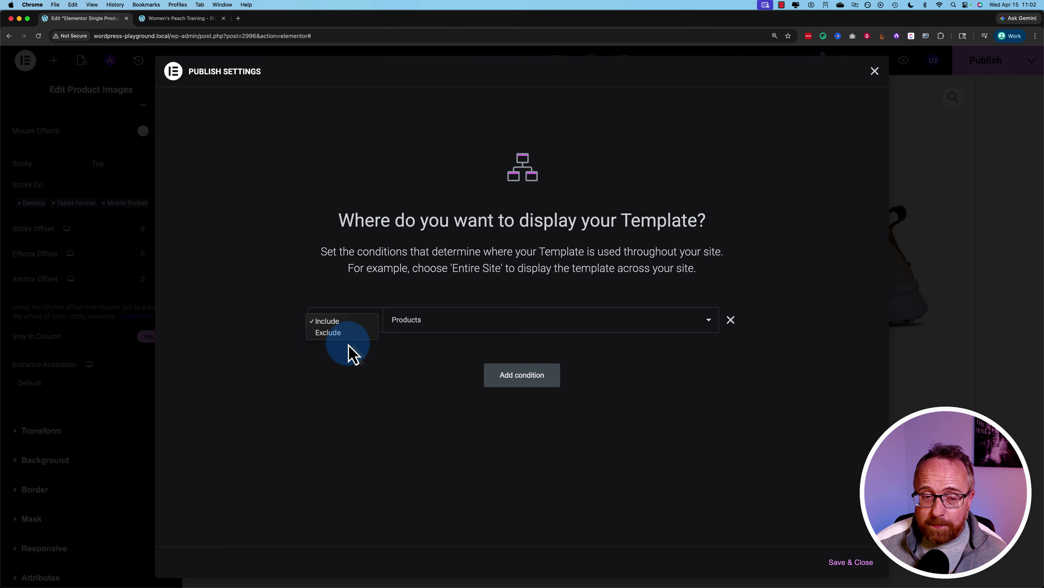
{"action": "left_click", "coordinate": [448, 327]}
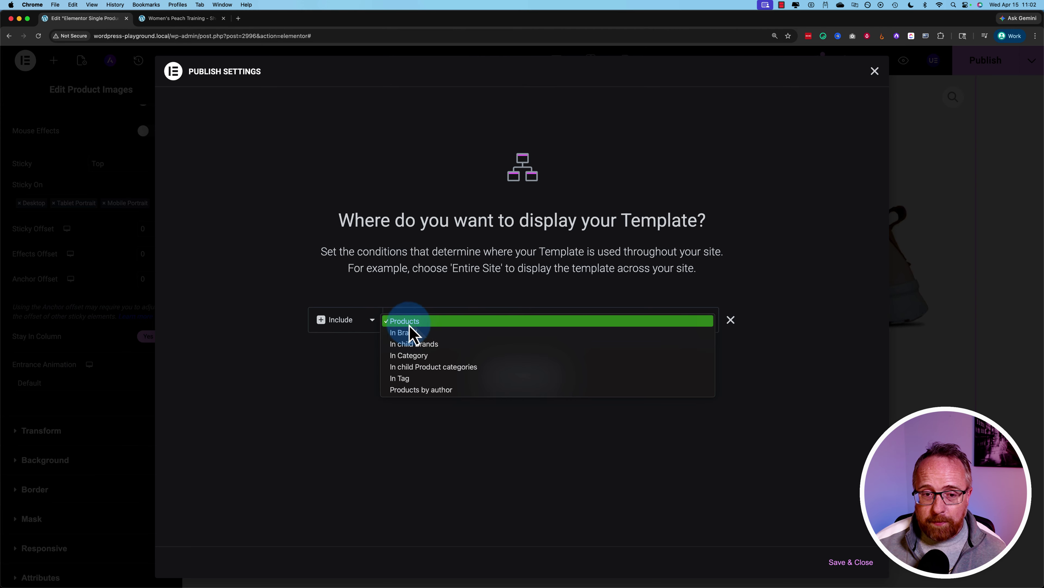
{"action": "left_click", "coordinate": [707, 476]}
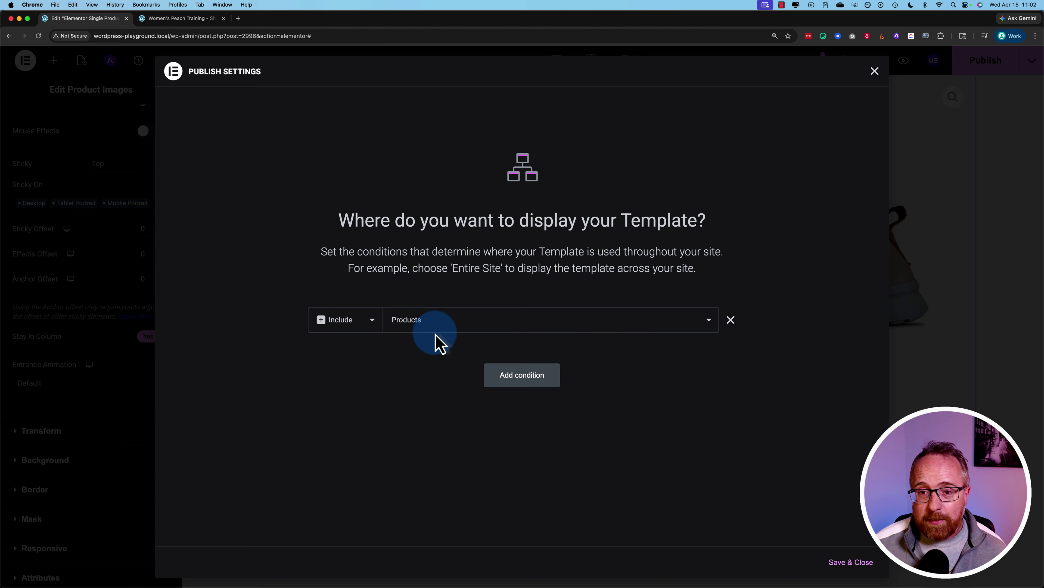
{"action": "left_click", "coordinate": [558, 329]}
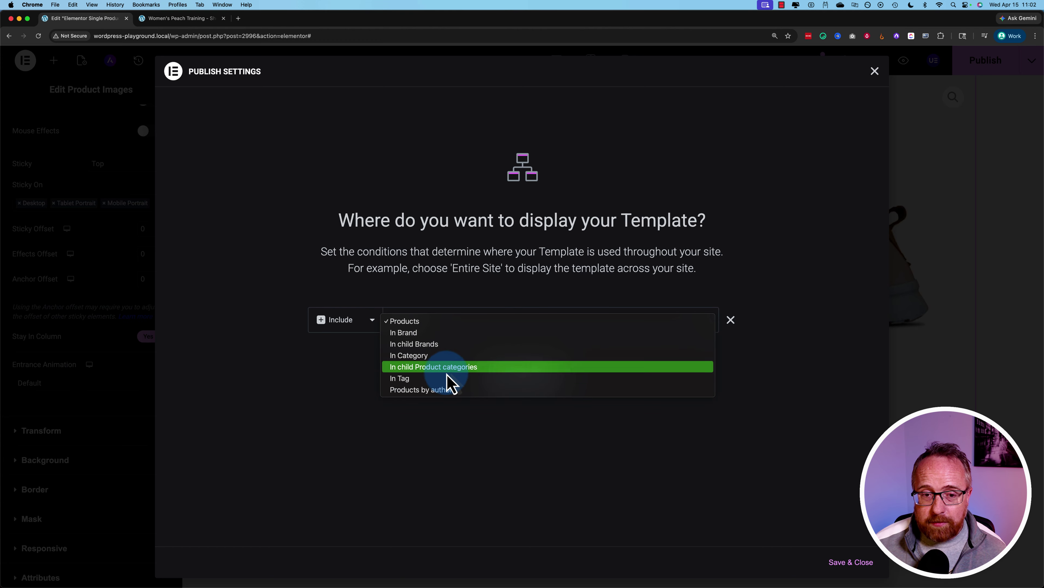
{"action": "left_click", "coordinate": [596, 424]}
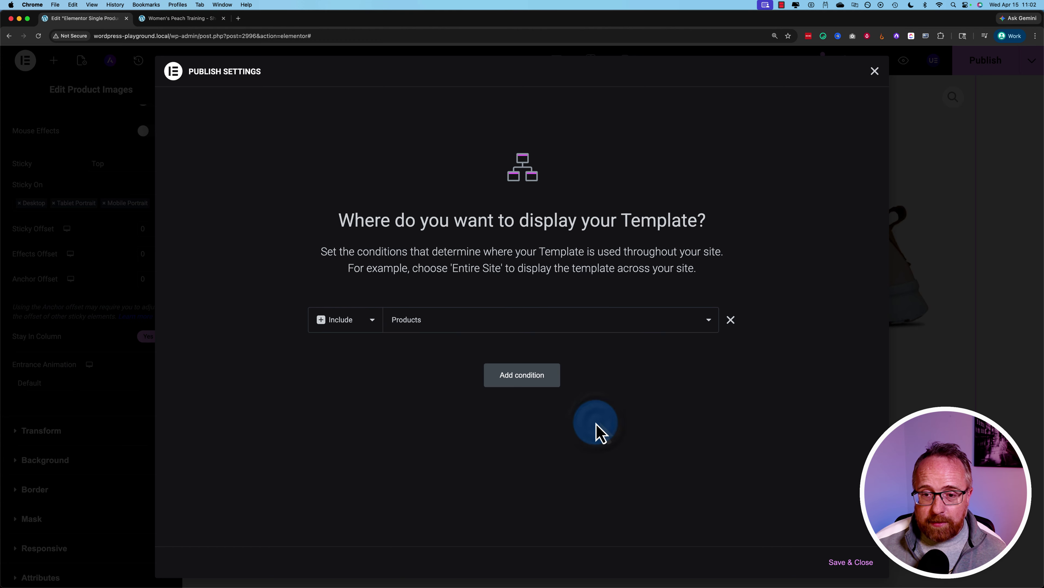
{"action": "left_click", "coordinate": [848, 569]}
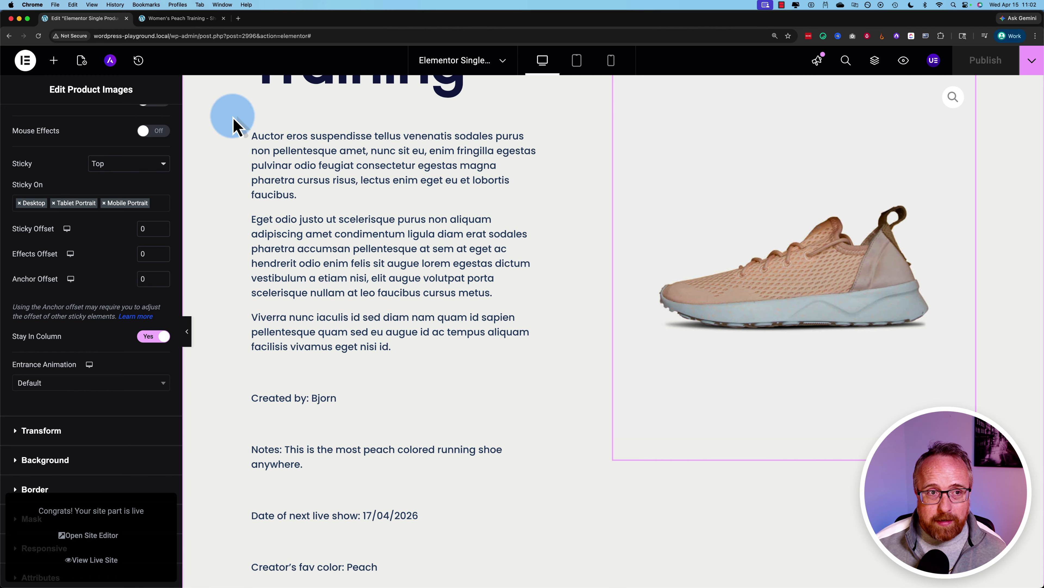
Reload the live Women's Peach Training product page and examine its custom field lines and the sticky product image
{"action": "left_click", "coordinate": [183, 19]}
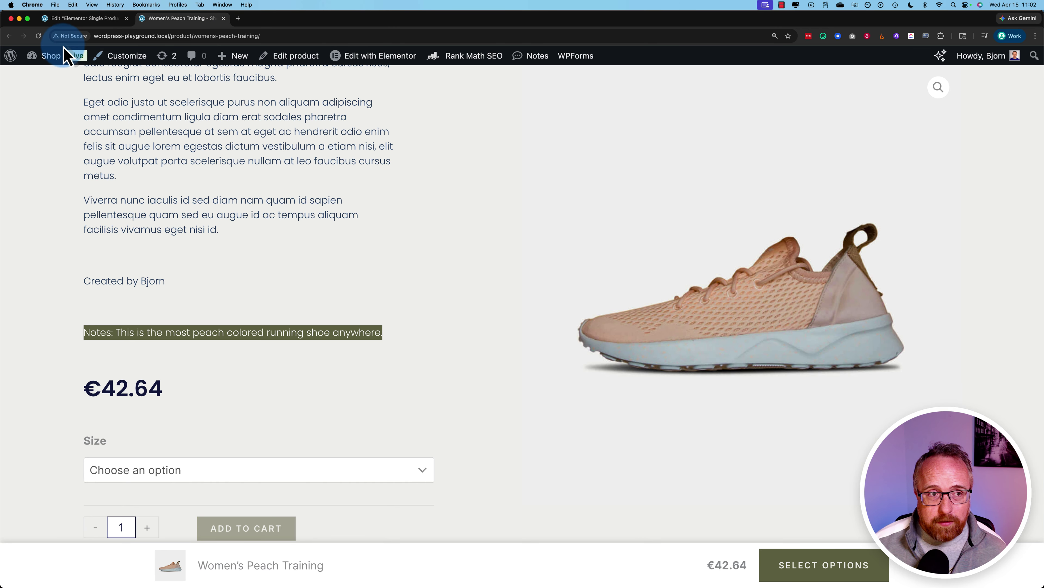
{"action": "left_click", "coordinate": [38, 36]}
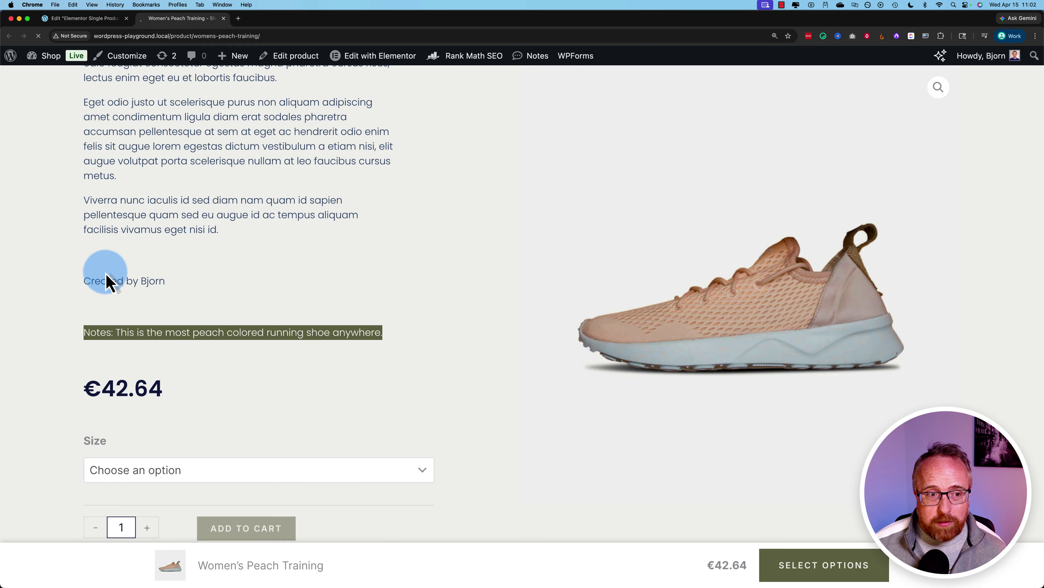
{"action": "scroll", "coordinate": [152, 352], "scroll_direction": "down", "scroll_amount": 8}
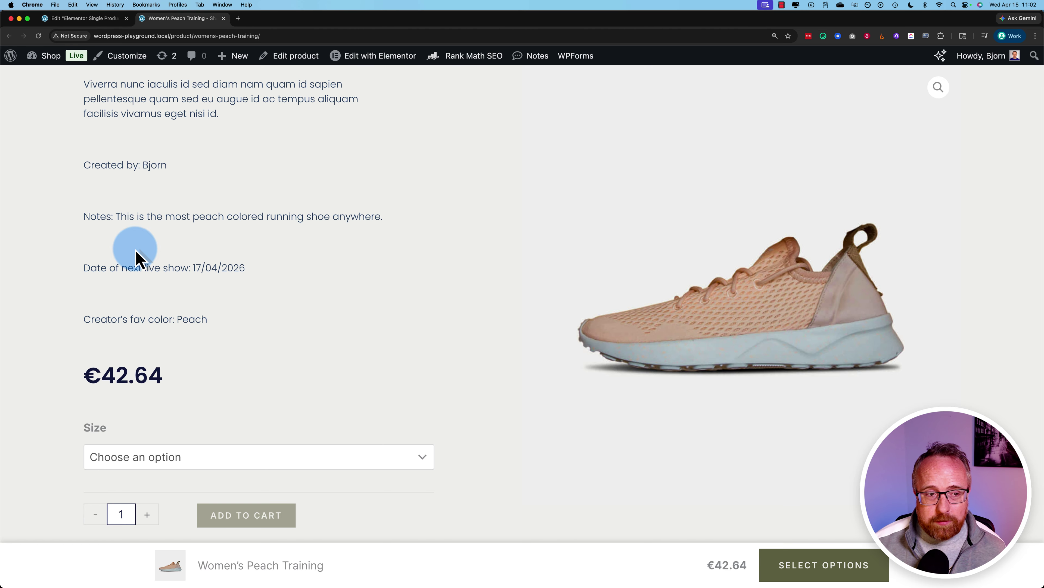
{"action": "scroll", "coordinate": [136, 268], "scroll_direction": "up", "scroll_amount": 1}
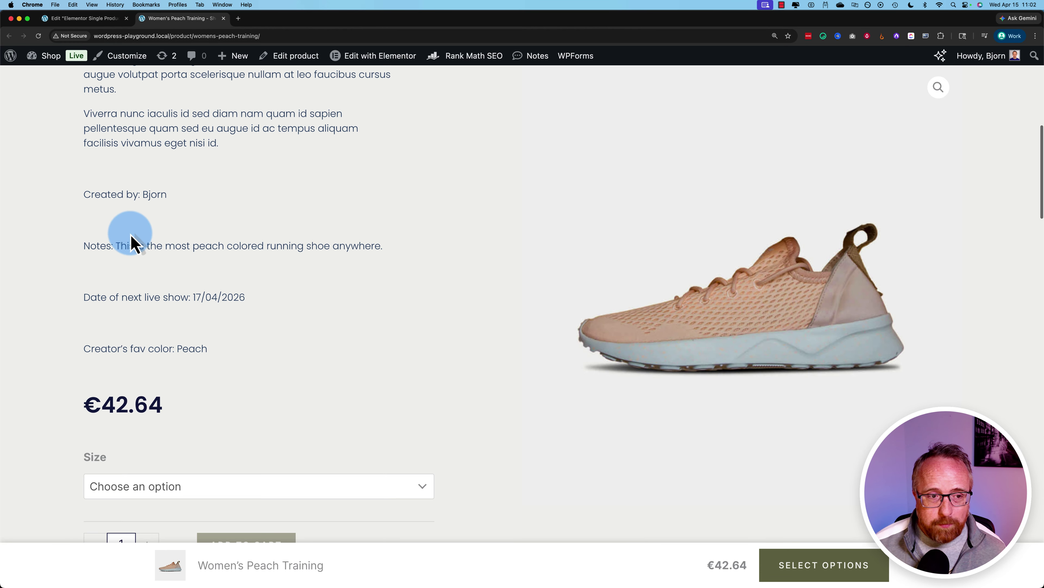
{"action": "scroll", "coordinate": [182, 297], "scroll_direction": "up", "scroll_amount": 2}
{"action": "scroll", "coordinate": [182, 297], "scroll_direction": "up", "scroll_amount": 5}
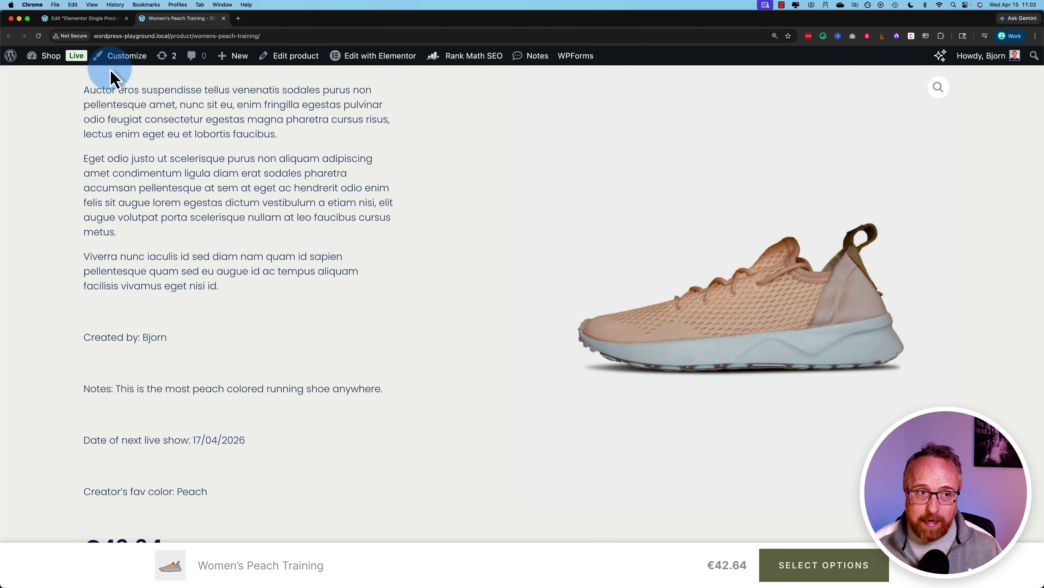
{"action": "left_click", "coordinate": [89, 19]}
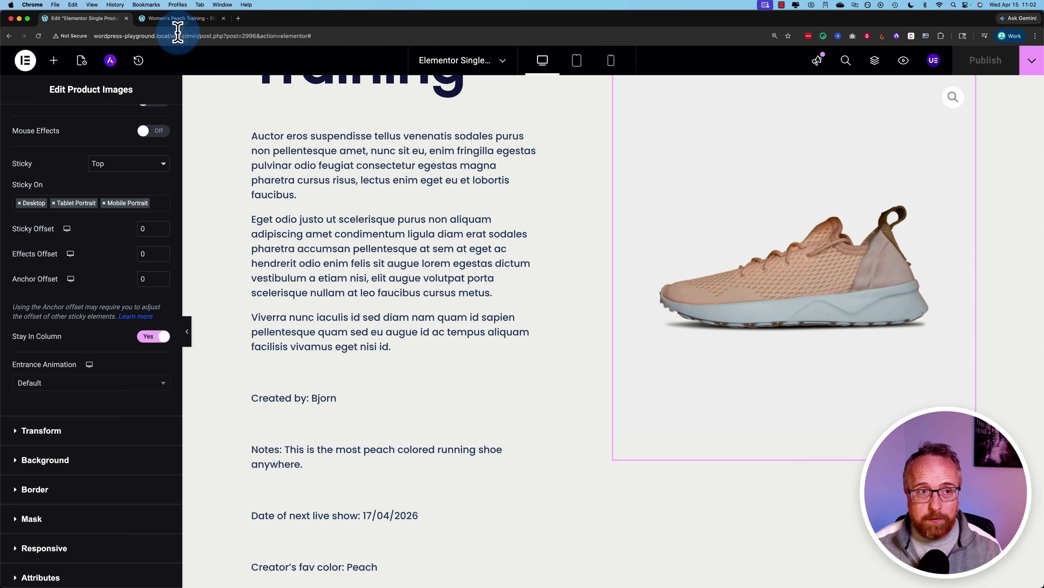
{"action": "left_click", "coordinate": [176, 18]}
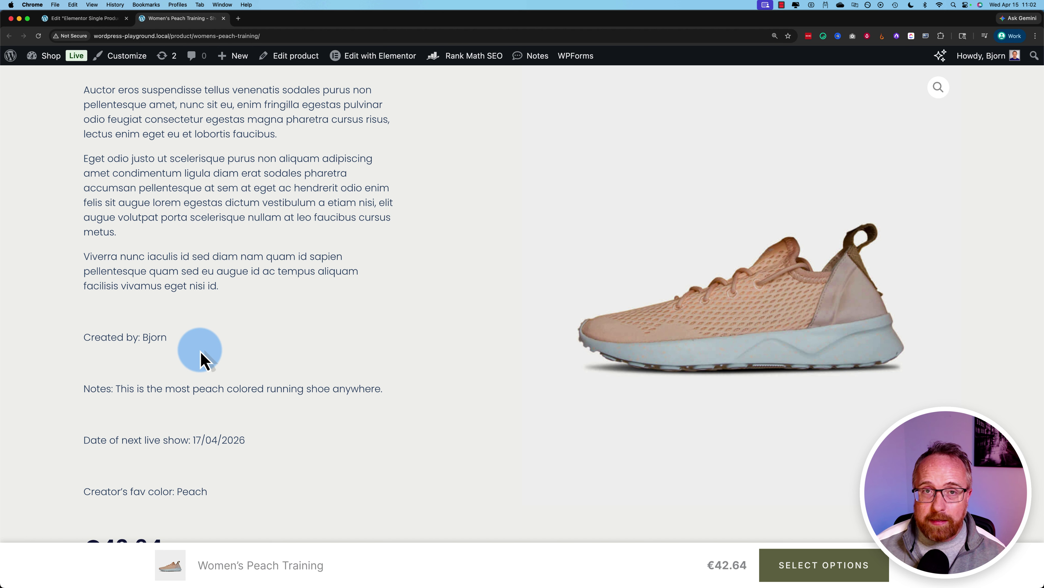